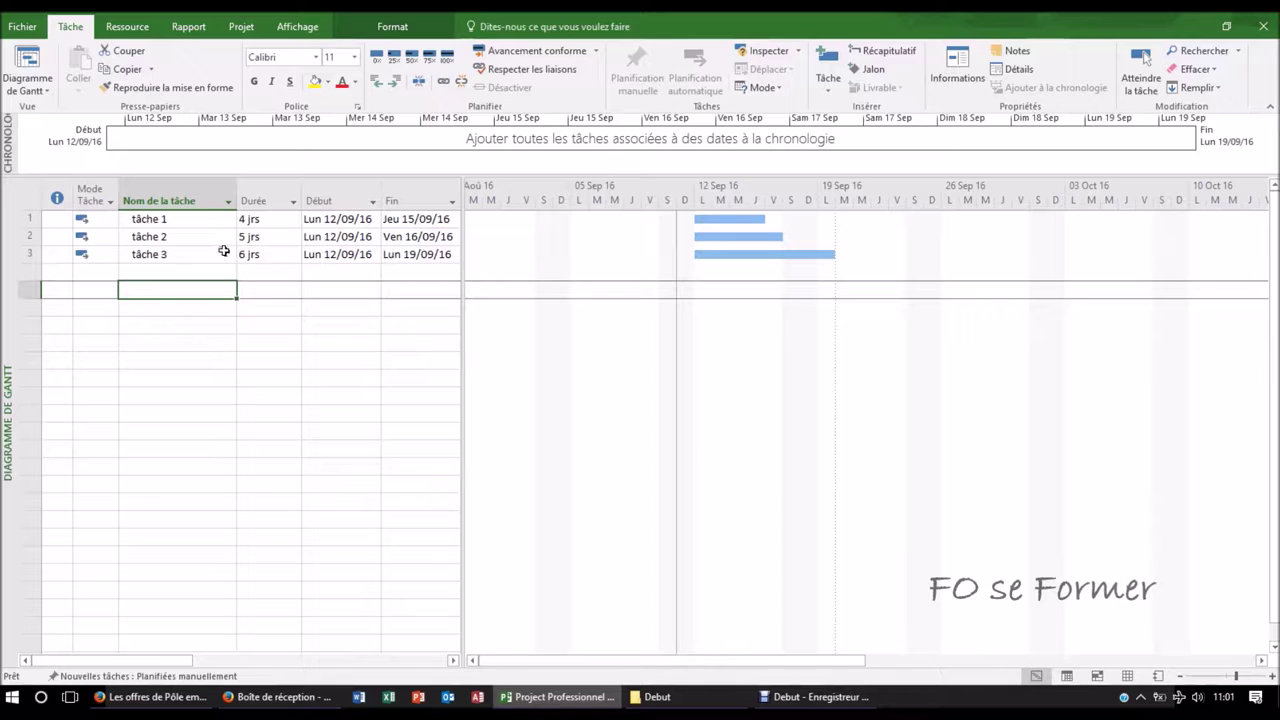
Link tâche 1, tâche 2 and tâche 3 in sequence so each starts when the previous one finishes.
left_click(189, 220)
left_click_drag(189, 220, 189, 251)
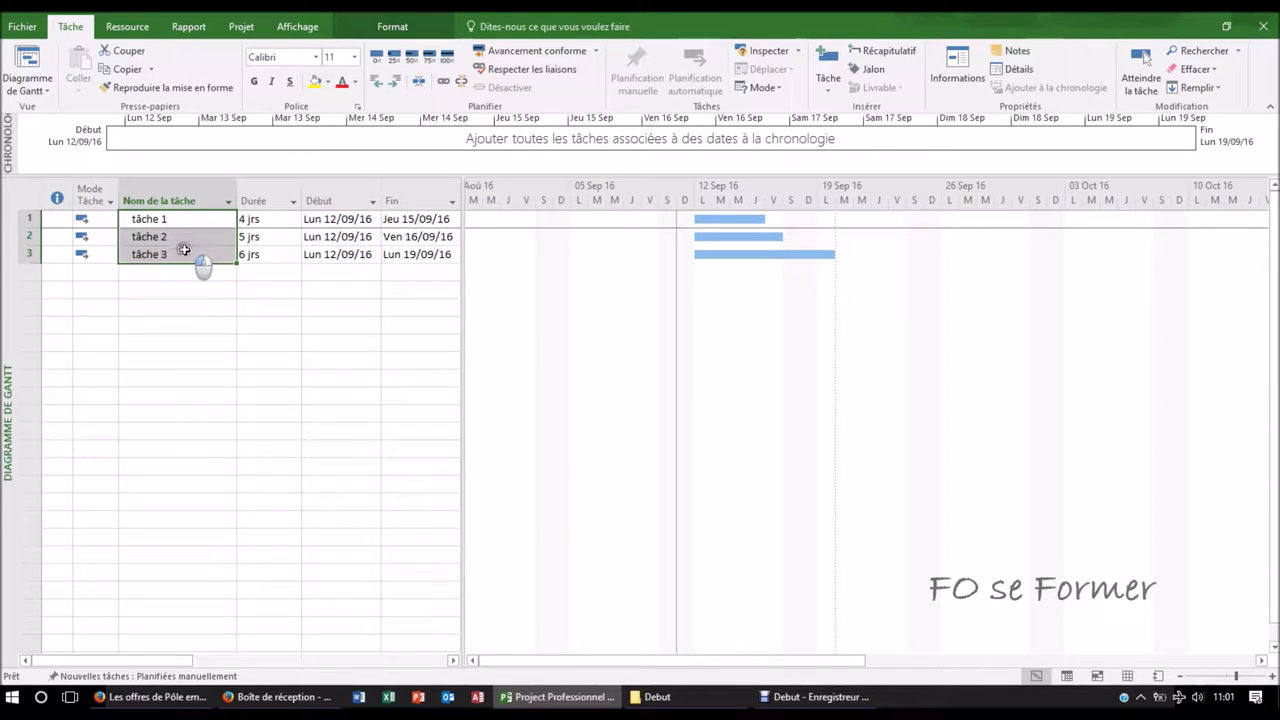
left_click(443, 85)
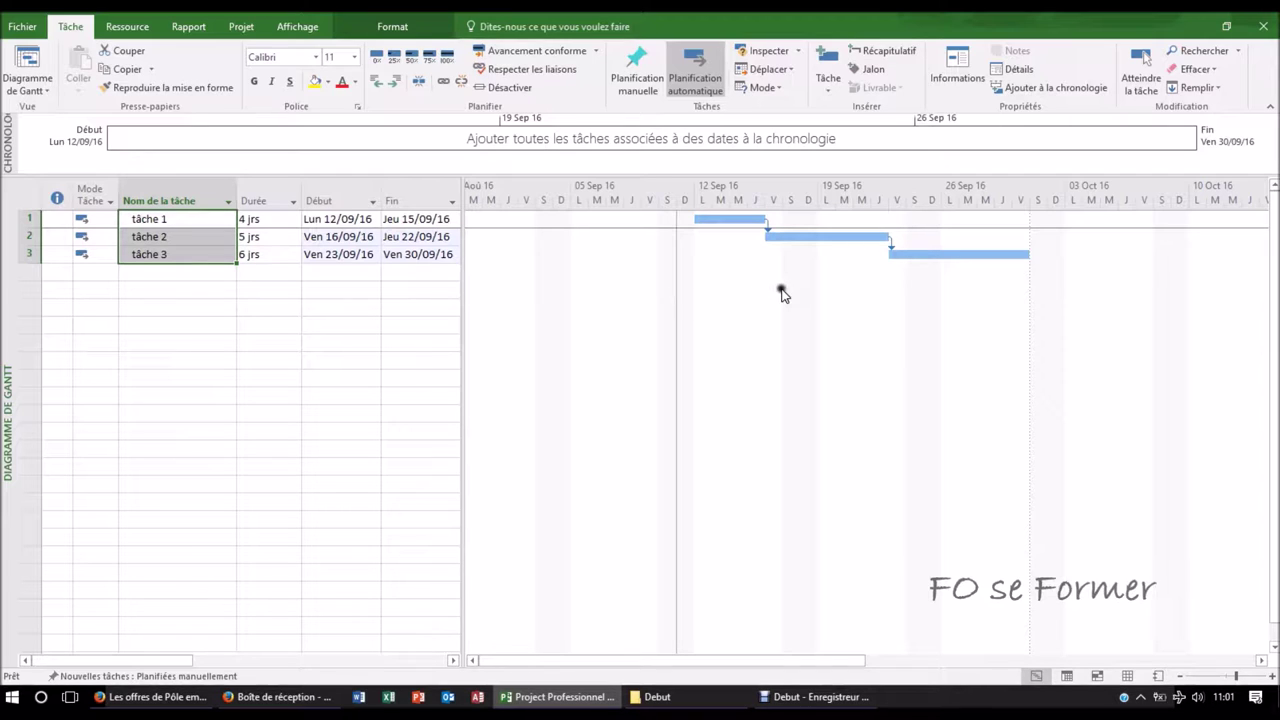
Move tâche 3 in the Gantt chart to start on Mer 12 Oct 16, keeping its link to tâche 2.
left_click_drag(946, 254, 1171, 270)
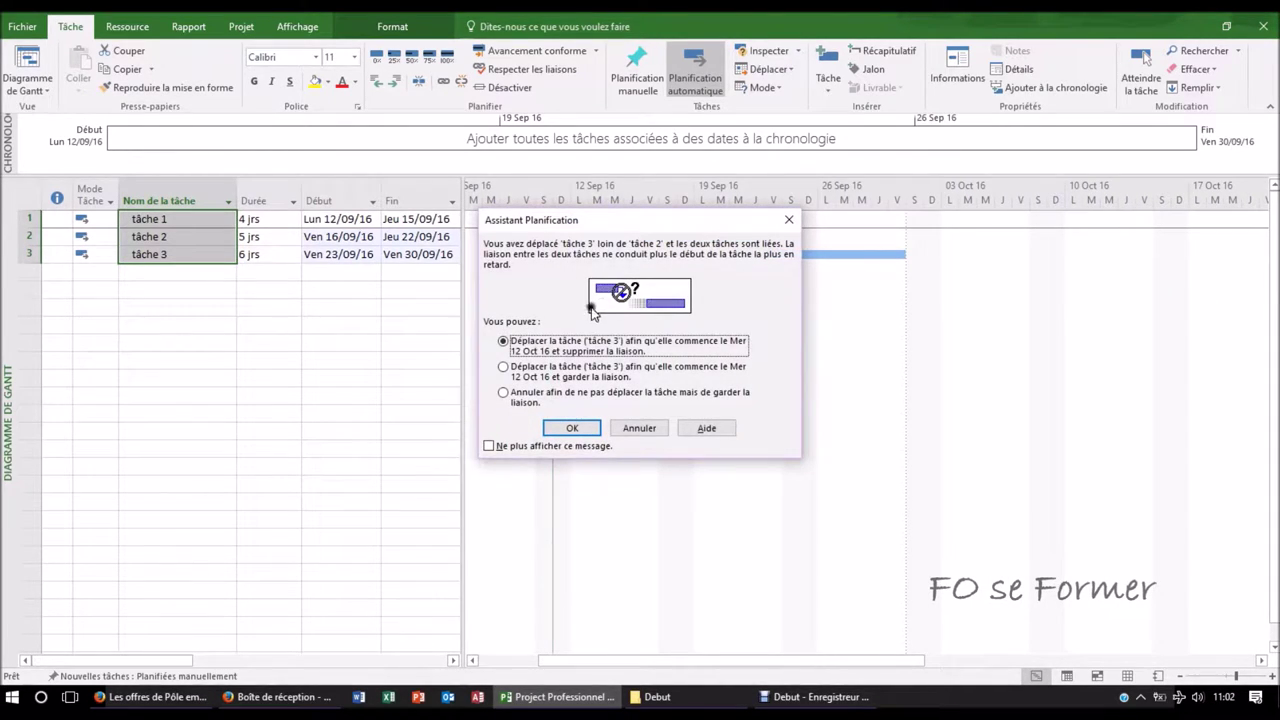
left_click(597, 228)
left_click_drag(597, 228, 599, 312)
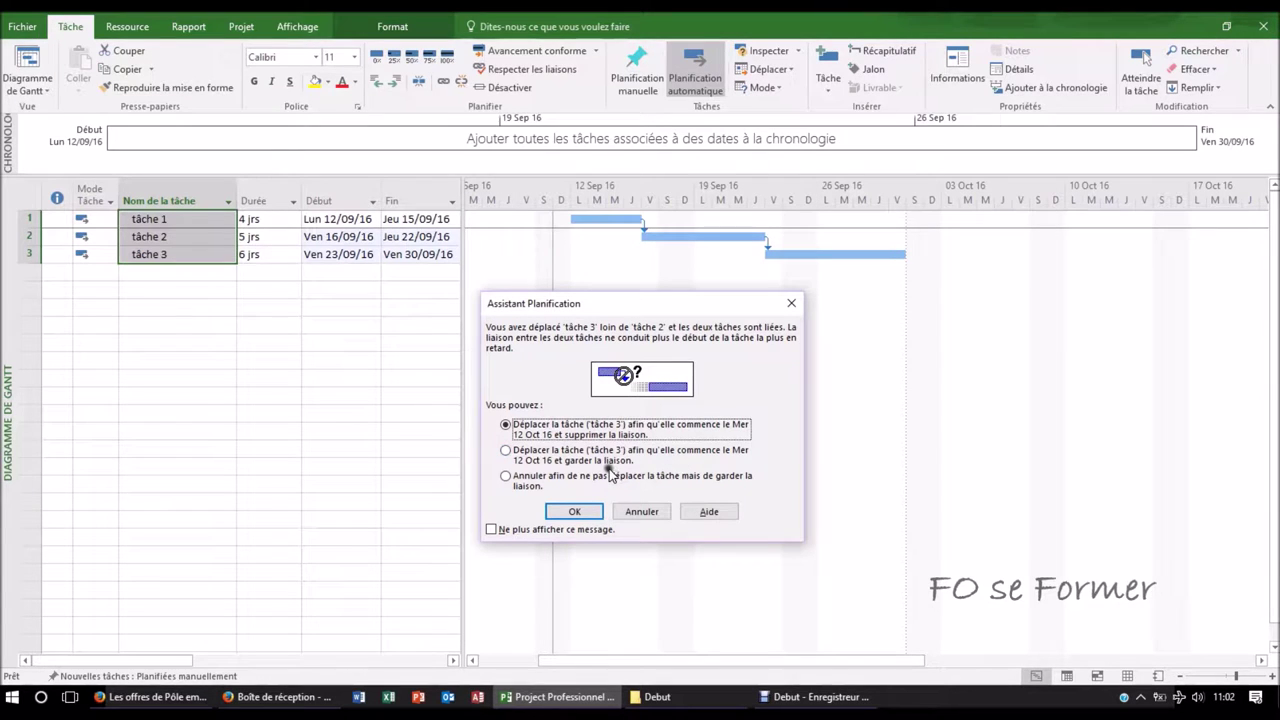
left_click(506, 451)
left_click(577, 515)
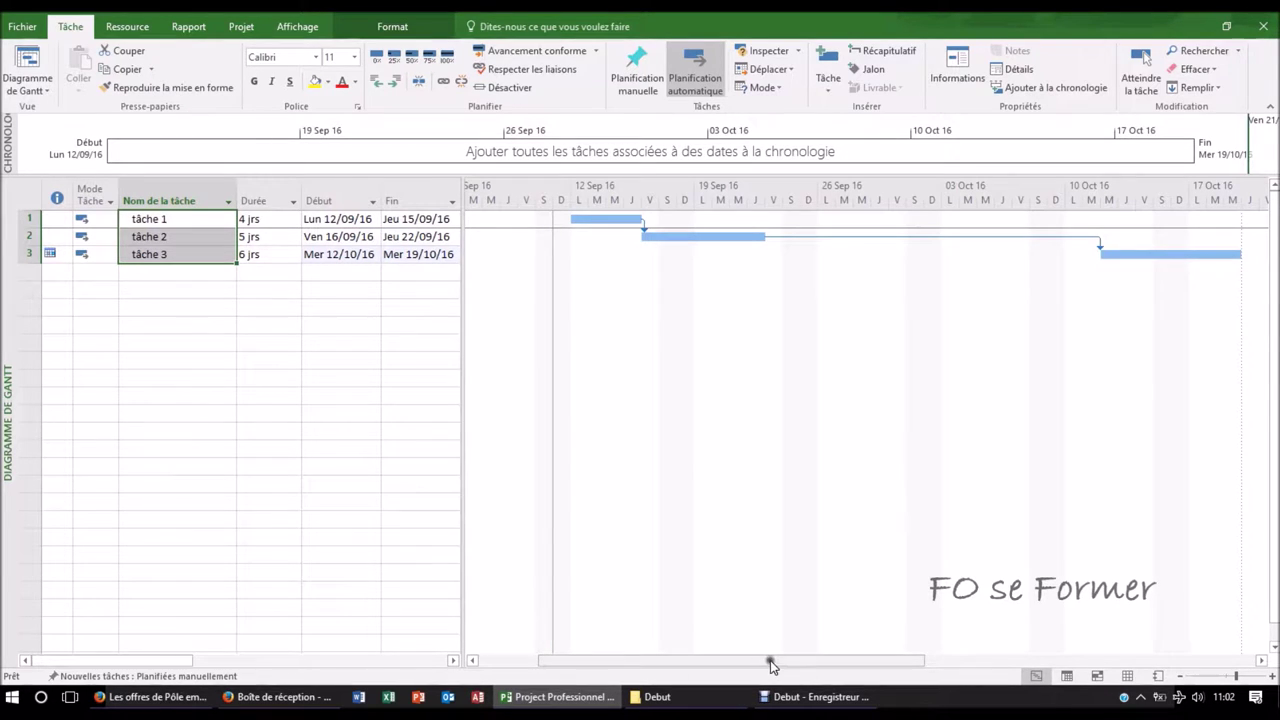
View the advanced task information of tâche 2 and close it without making changes.
left_click(147, 237)
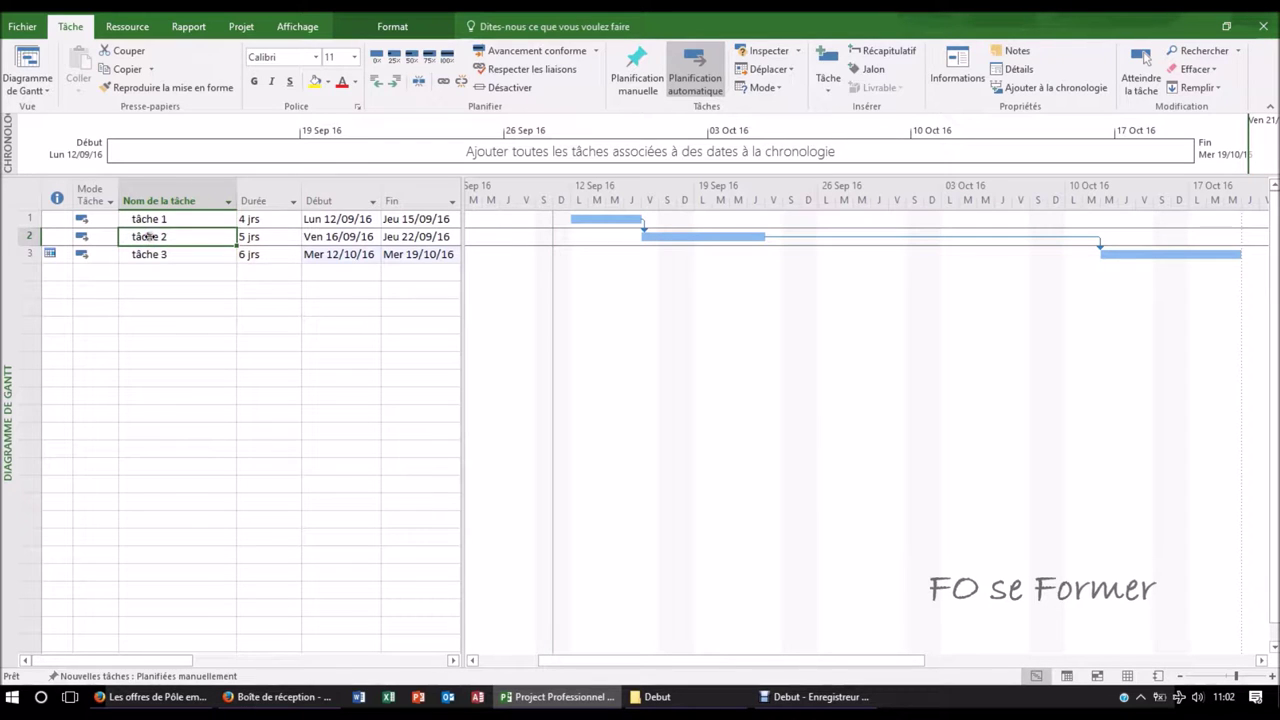
double_click(147, 237)
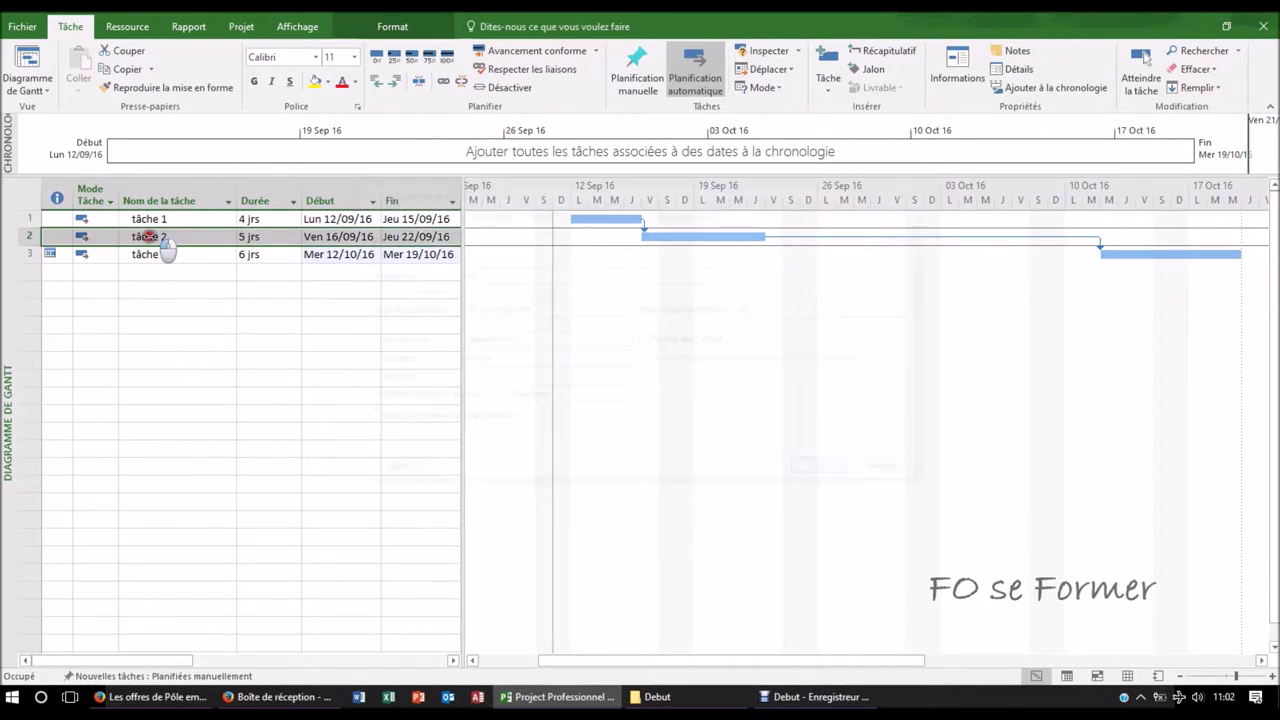
left_click(441, 232)
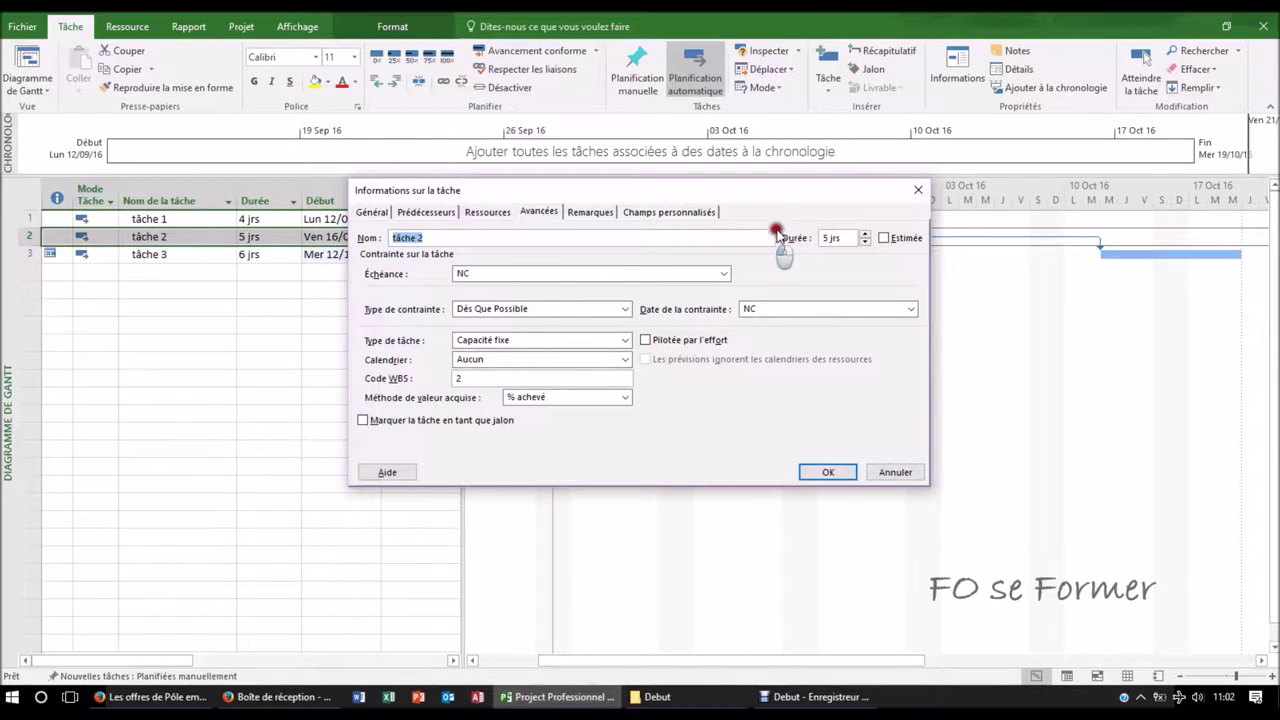
left_click(916, 189)
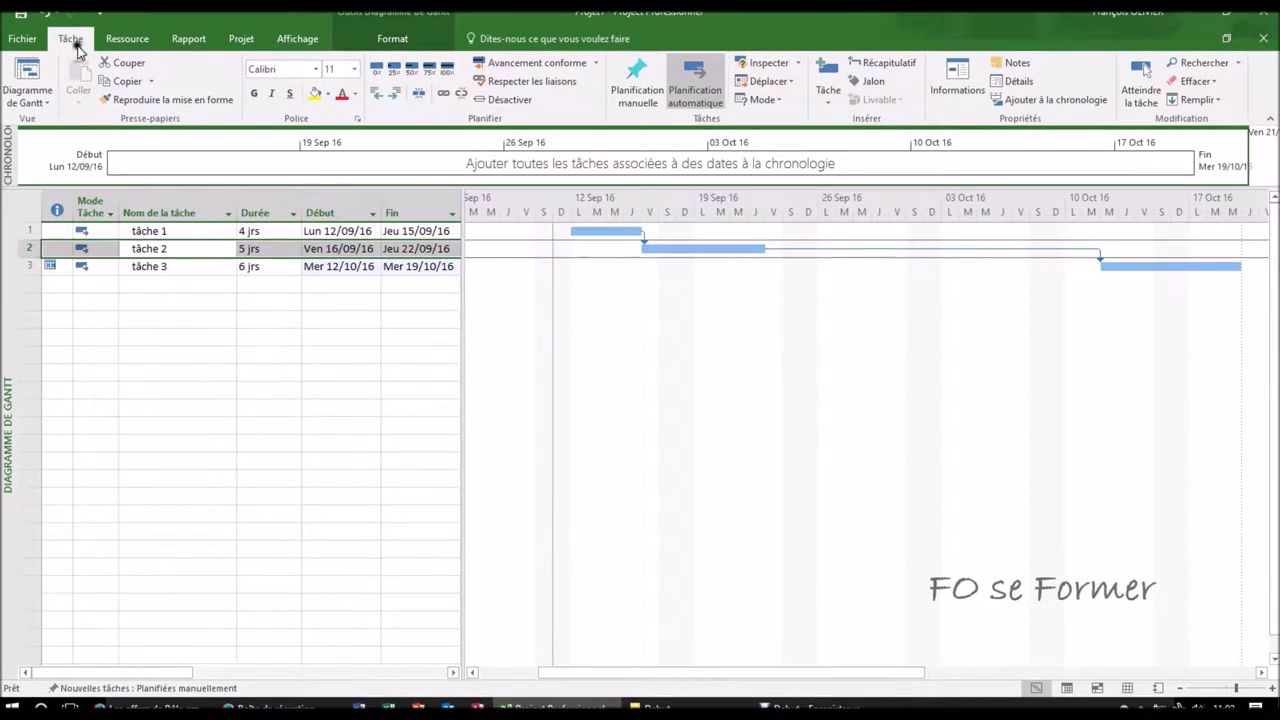
Review tâche 2's predecessors and resources in its task information, and set its constraint type to Le Plus Tard Possible.
left_click(963, 77)
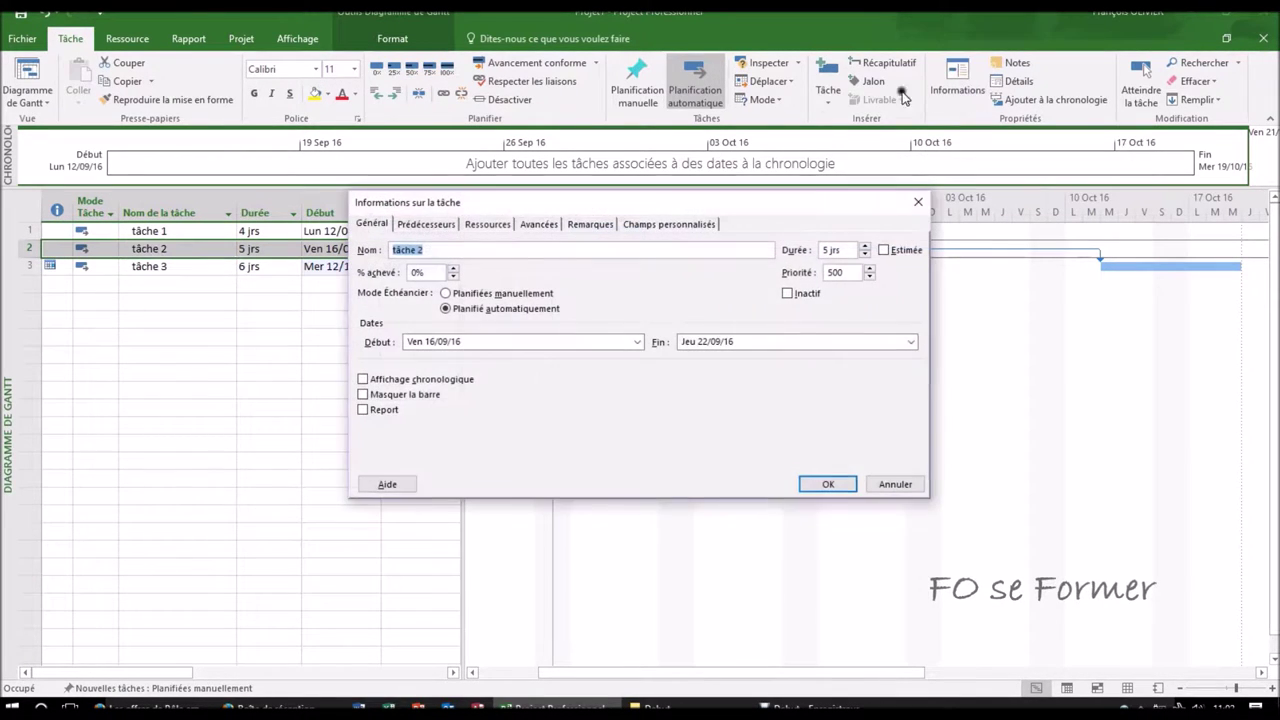
left_click_drag(695, 197, 694, 312)
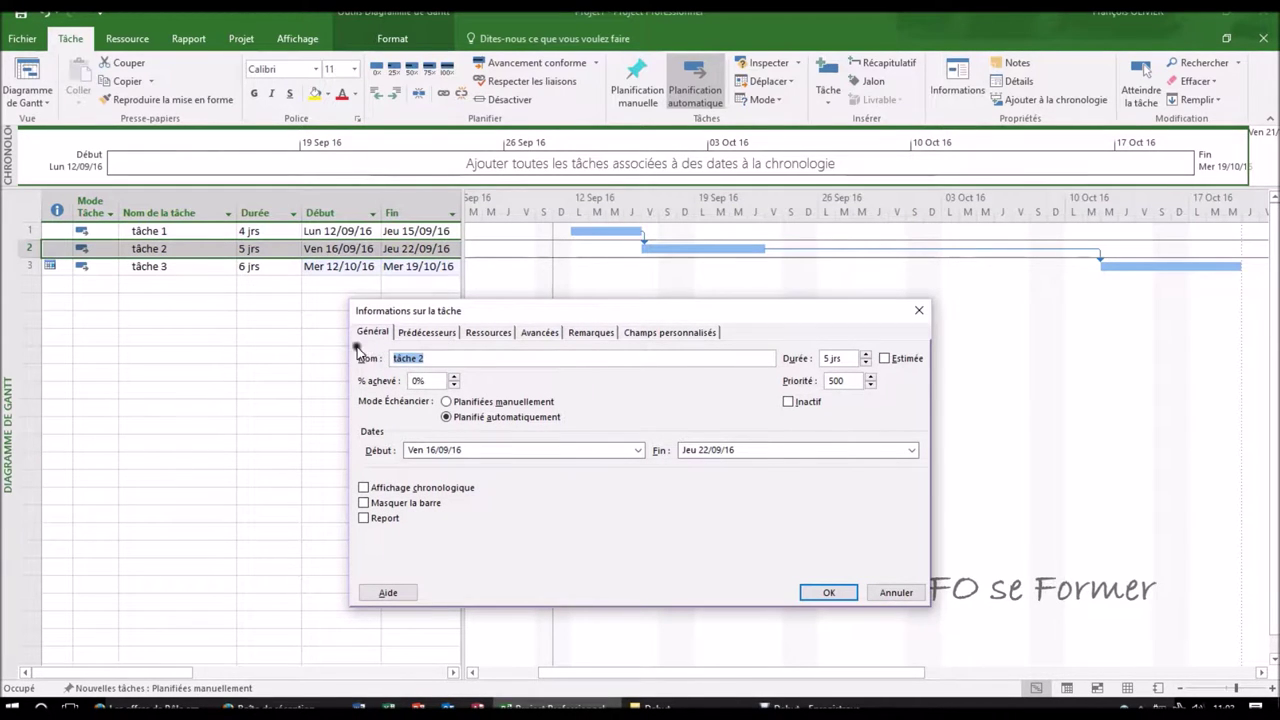
left_click(419, 336)
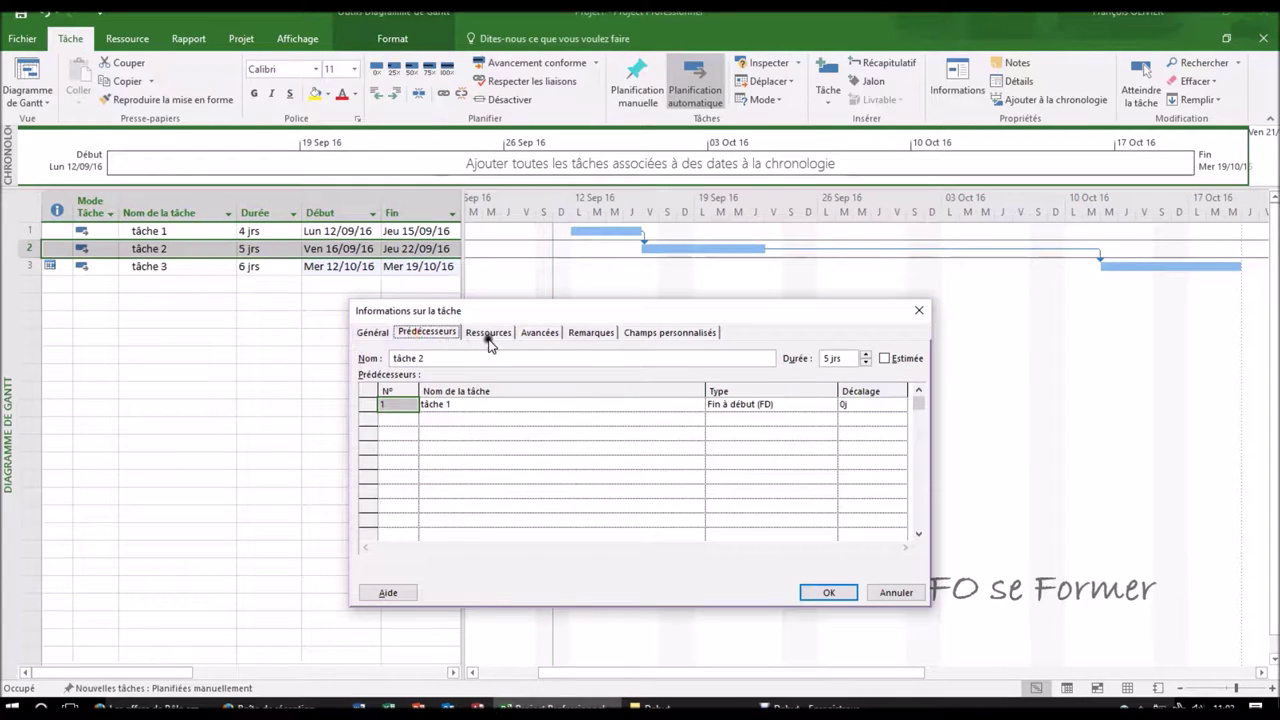
left_click(489, 336)
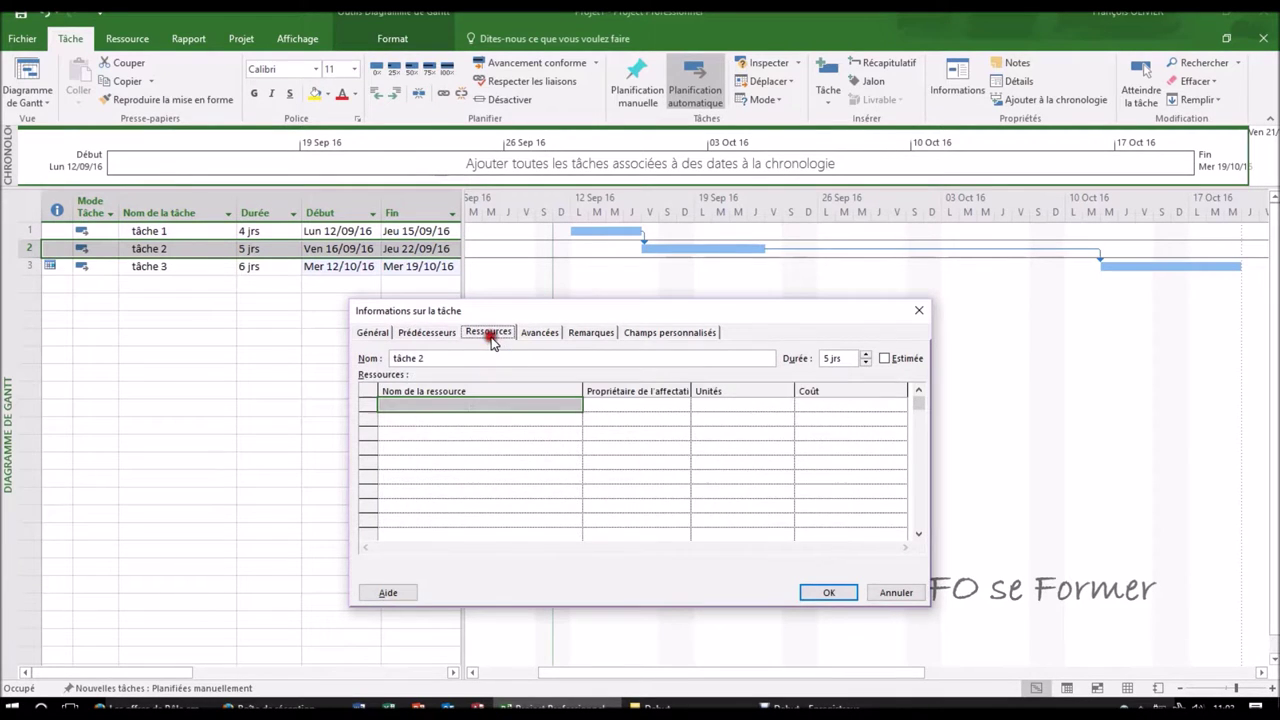
left_click(541, 334)
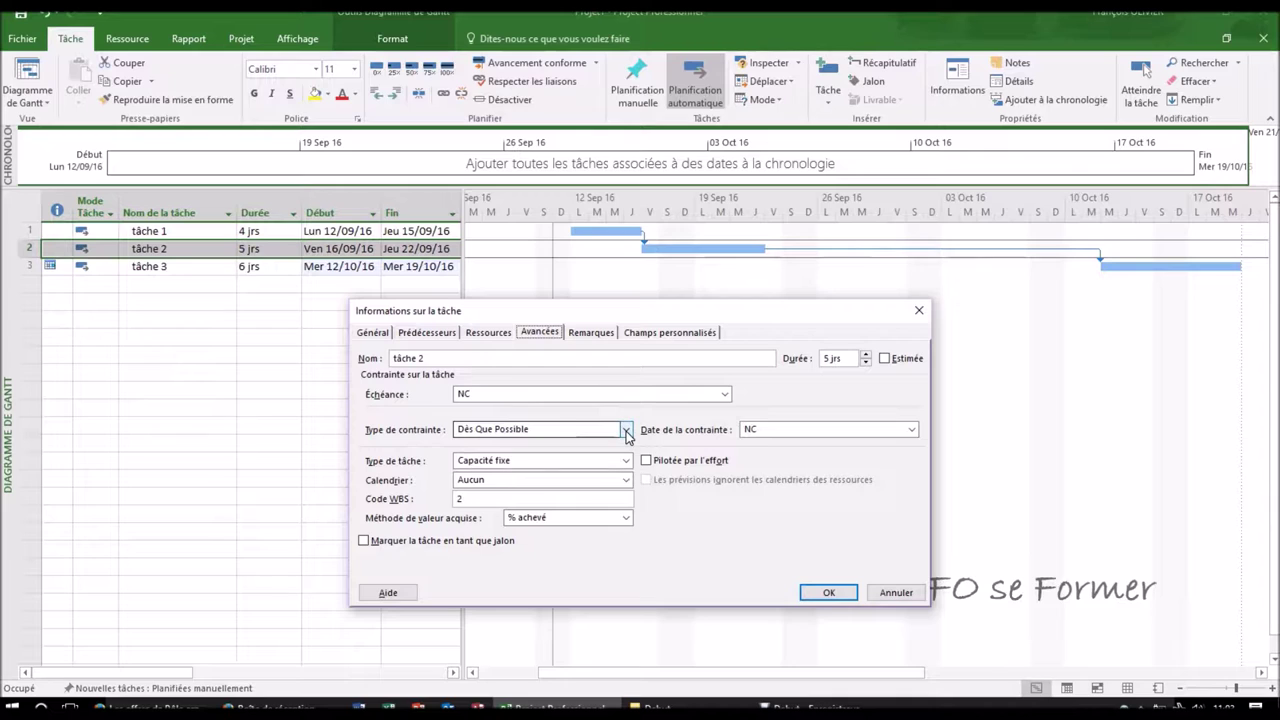
left_click(626, 430)
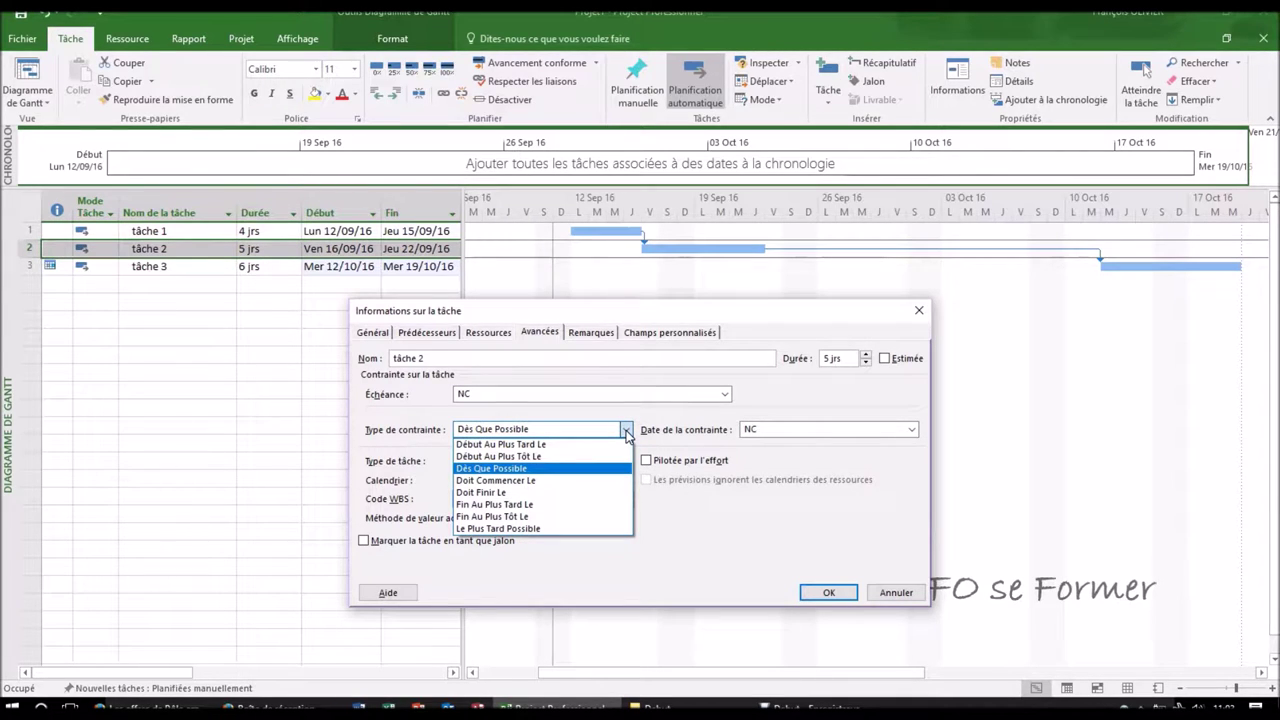
left_click(528, 534)
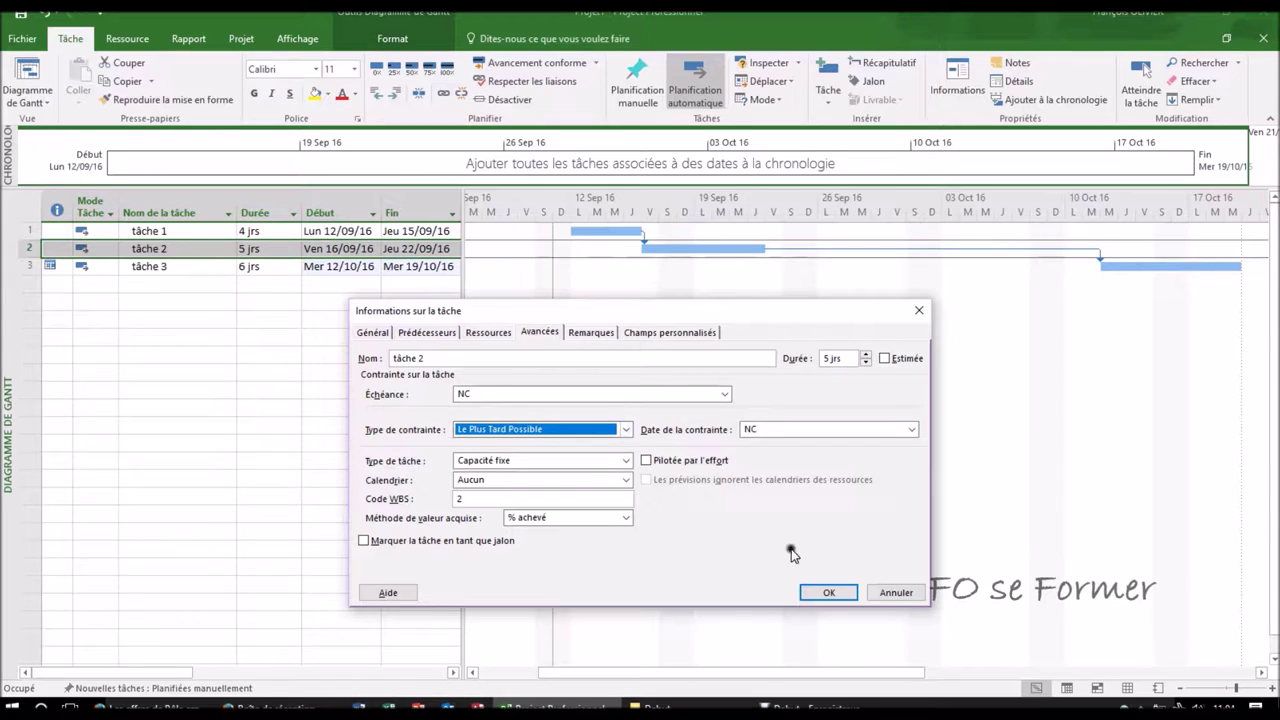
left_click(824, 593)
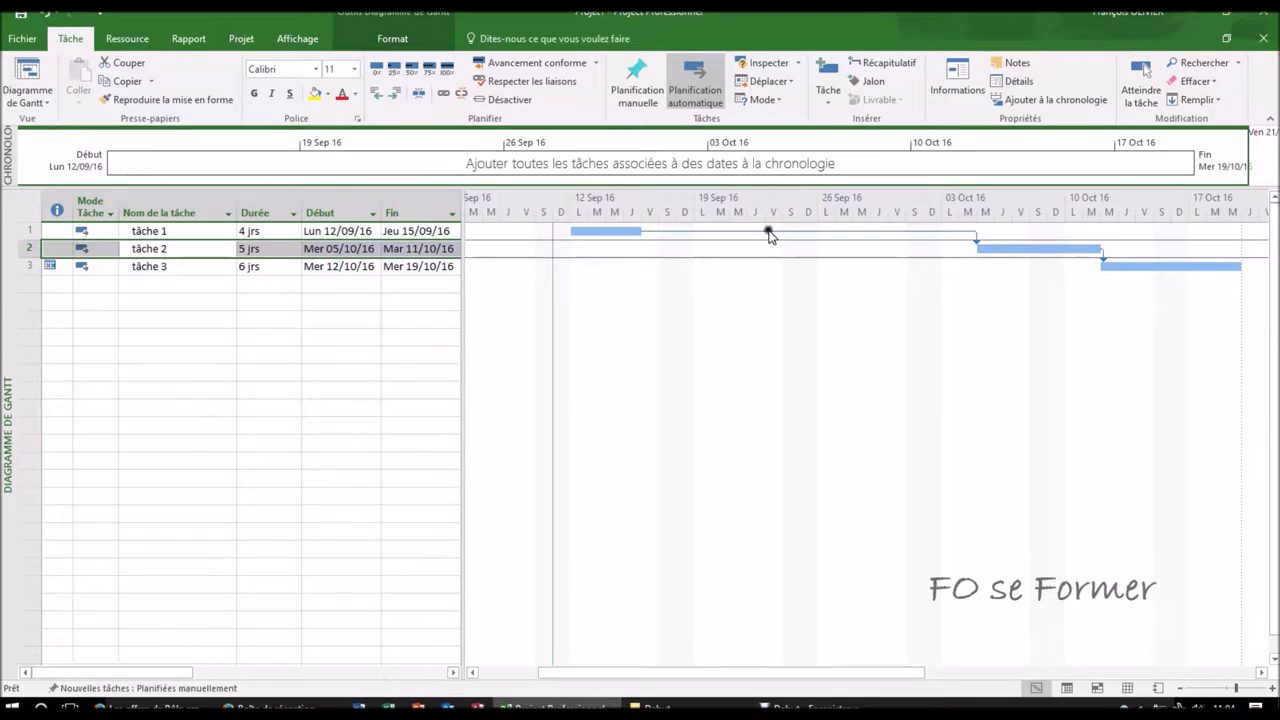
Set the constraint of tâche 2 to Début Au Plus Tôt Le with the constraint date Mer 28/09/16.
left_click(940, 90)
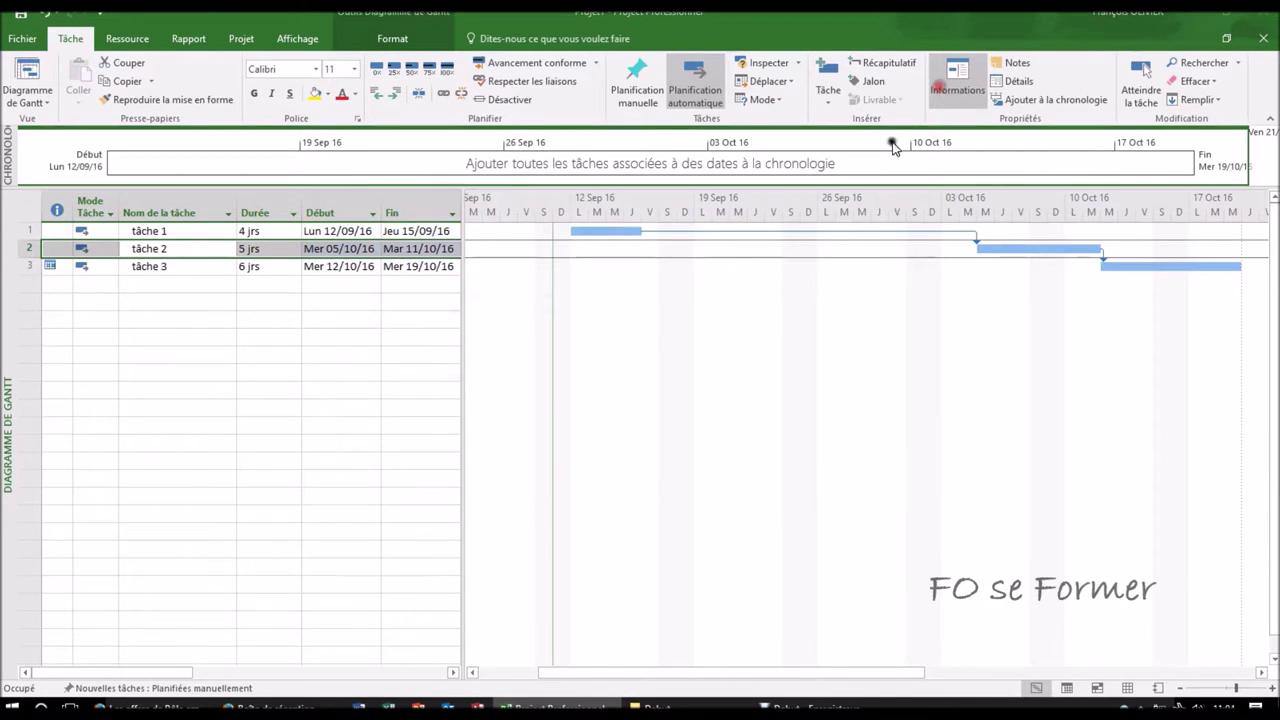
left_click_drag(788, 213, 802, 306)
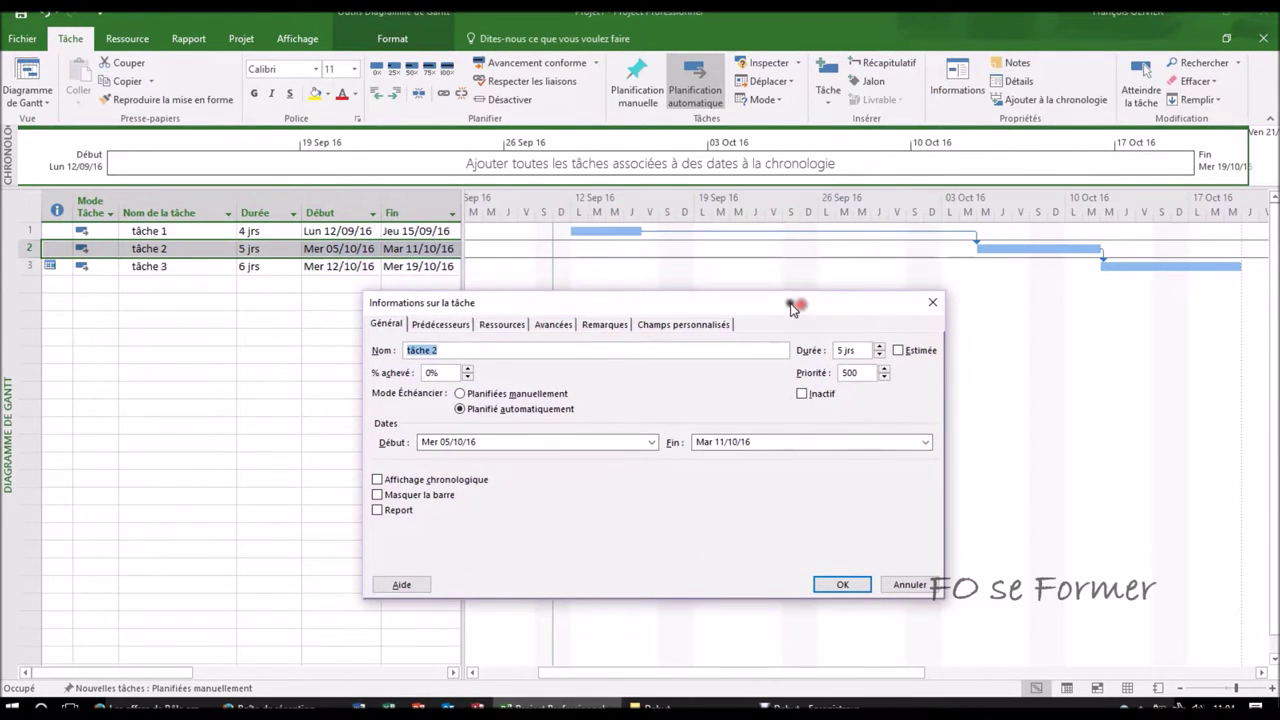
left_click(566, 326)
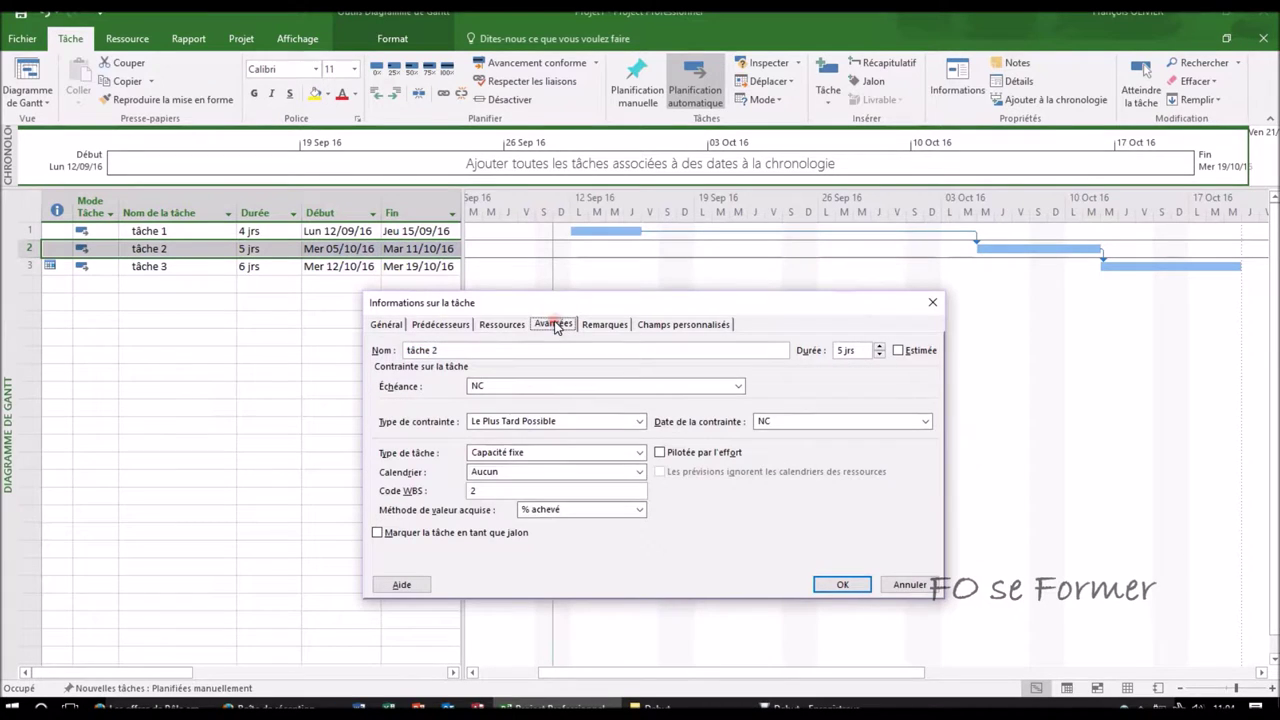
left_click(632, 424)
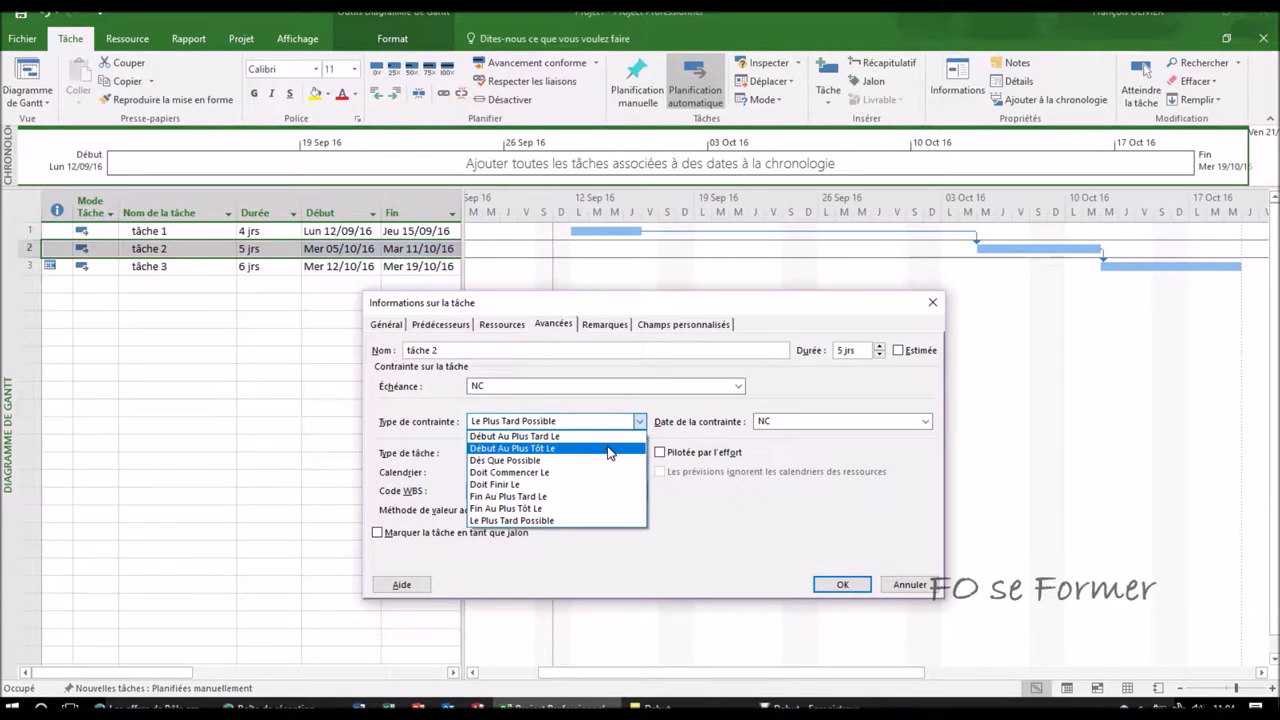
left_click(610, 451)
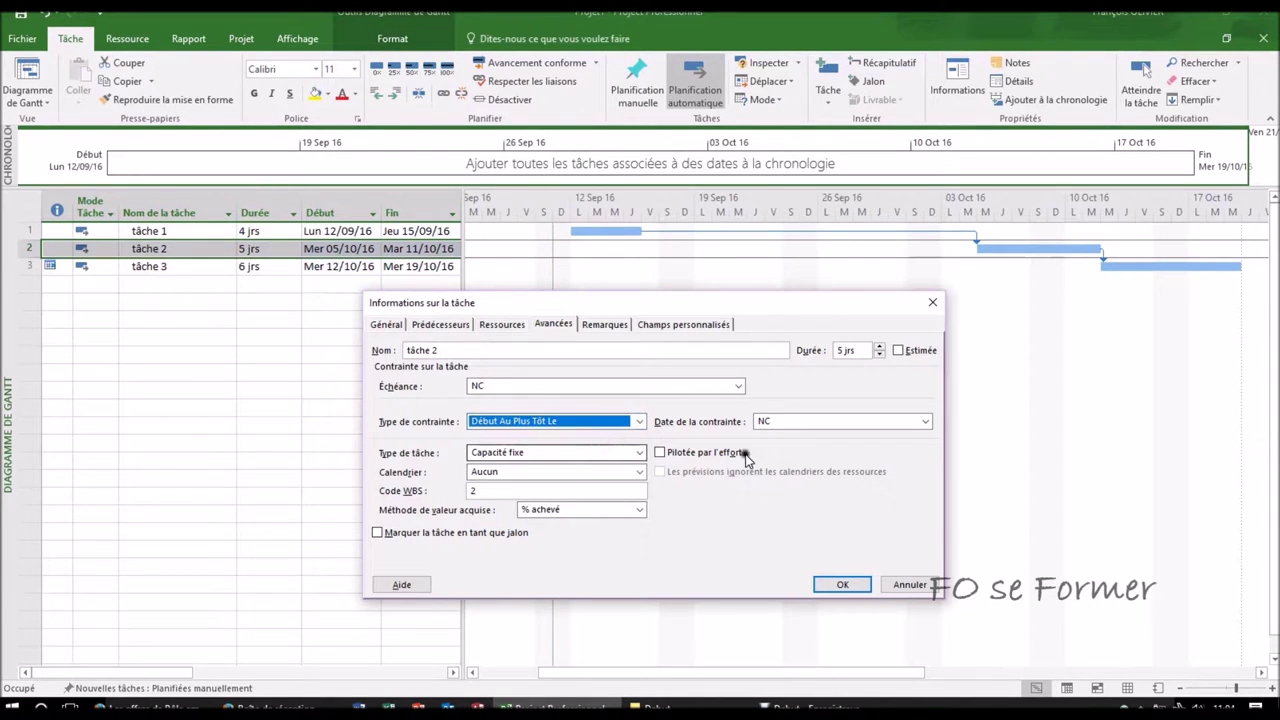
left_click(925, 421)
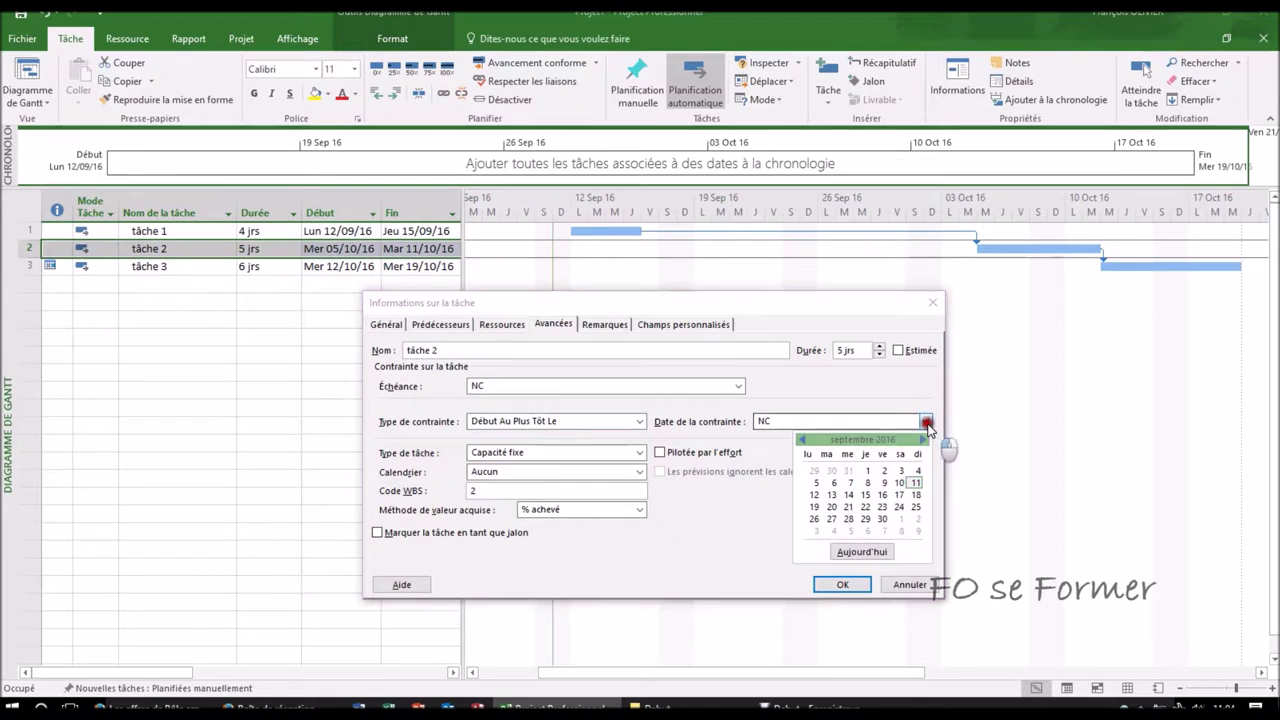
left_click(848, 519)
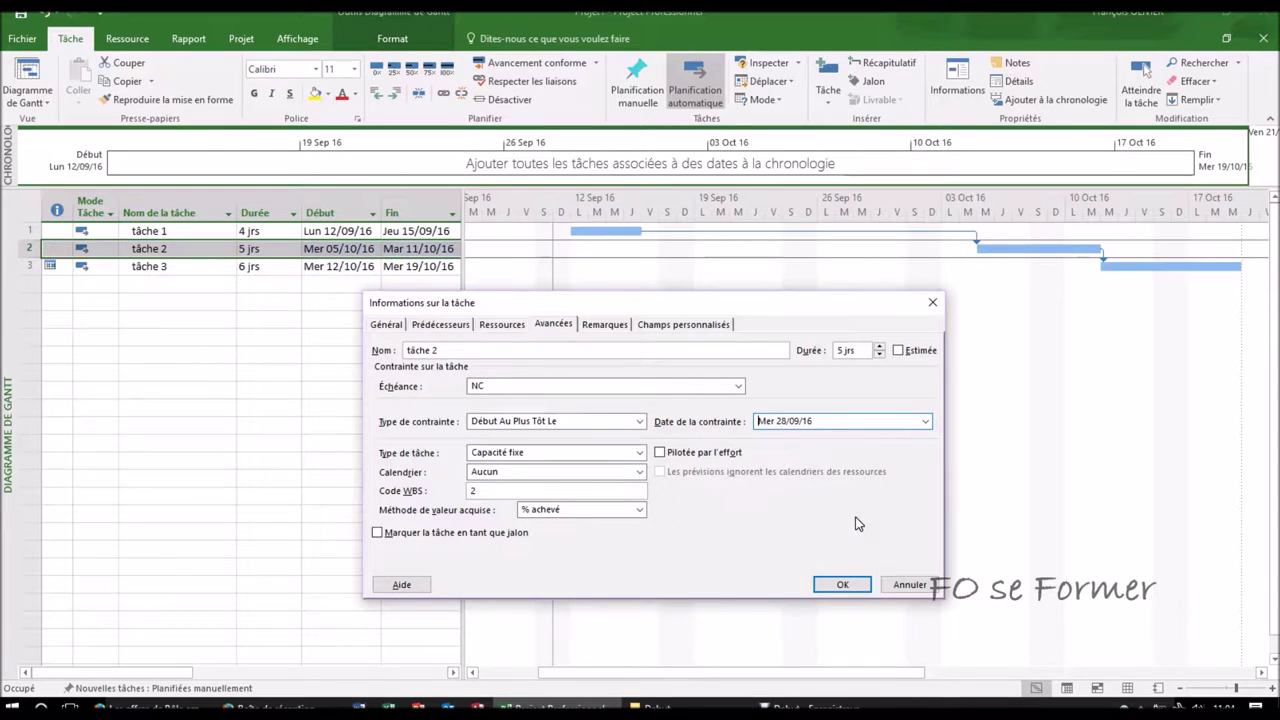
left_click(830, 586)
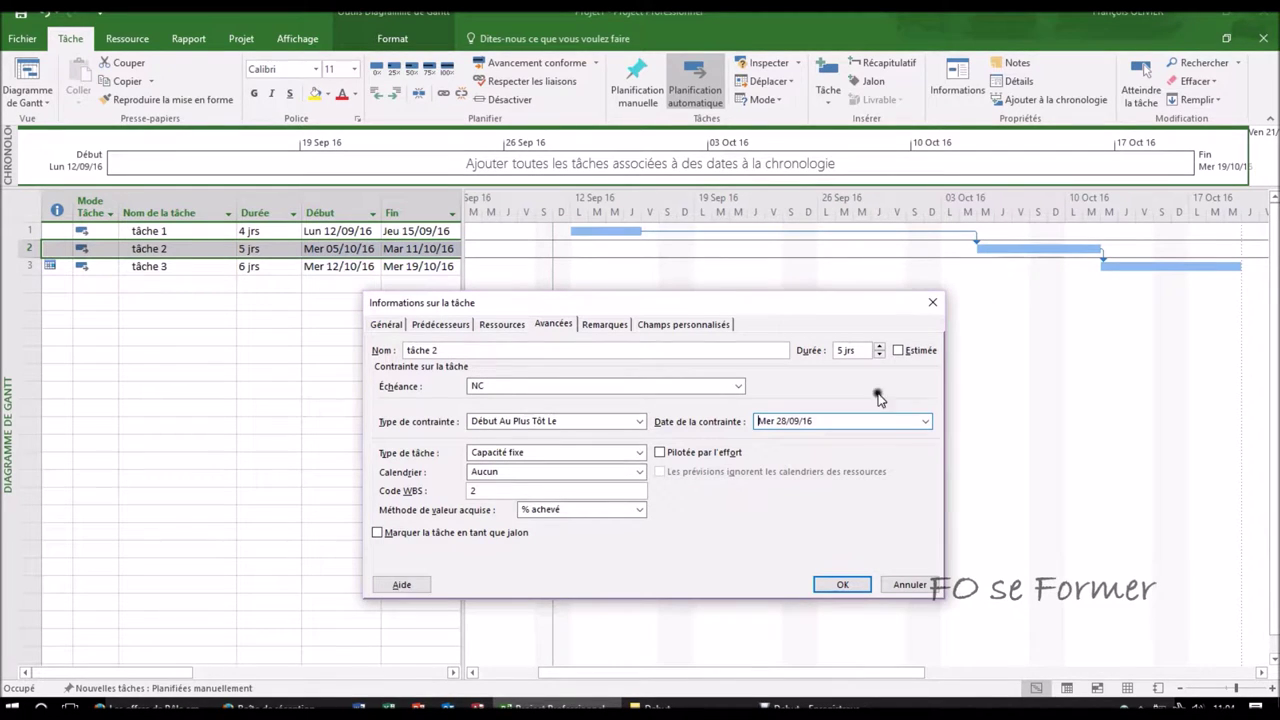
left_click(843, 585)
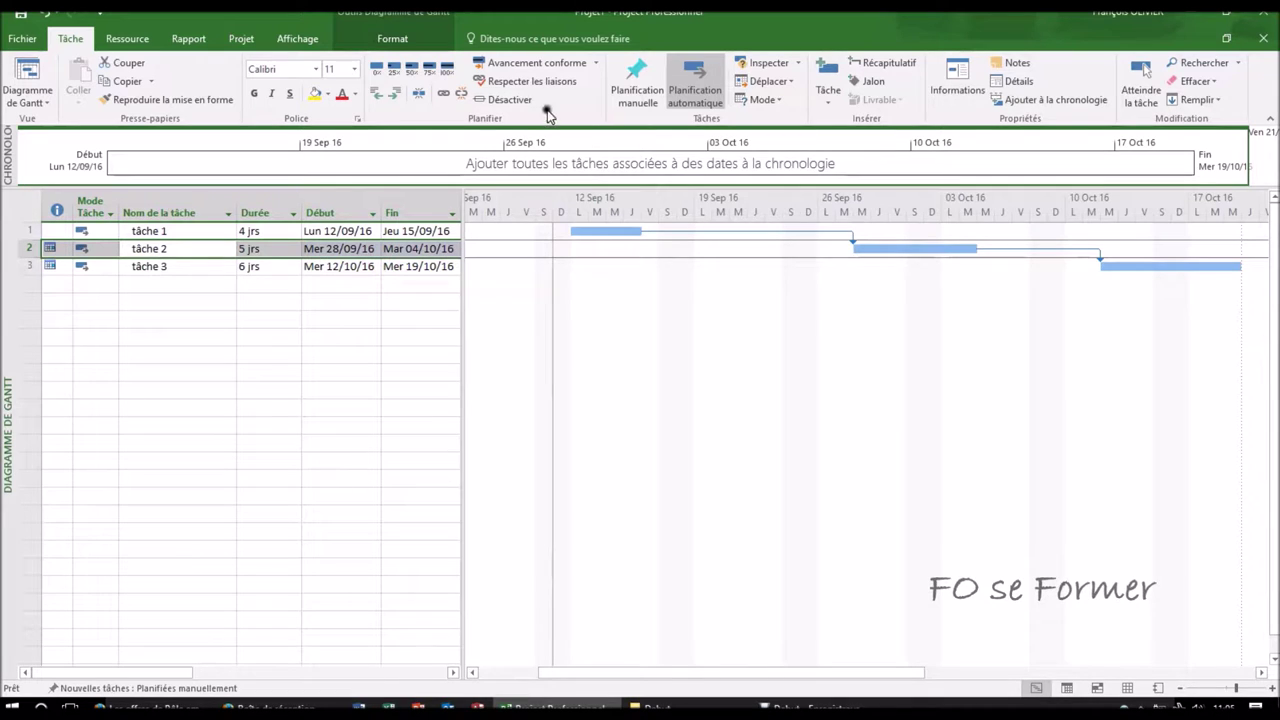
Change the constraint type of tâche 2 to Fin Au Plus Tôt Le, keeping its constraint date.
left_click(940, 92)
left_click_drag(786, 200, 773, 320)
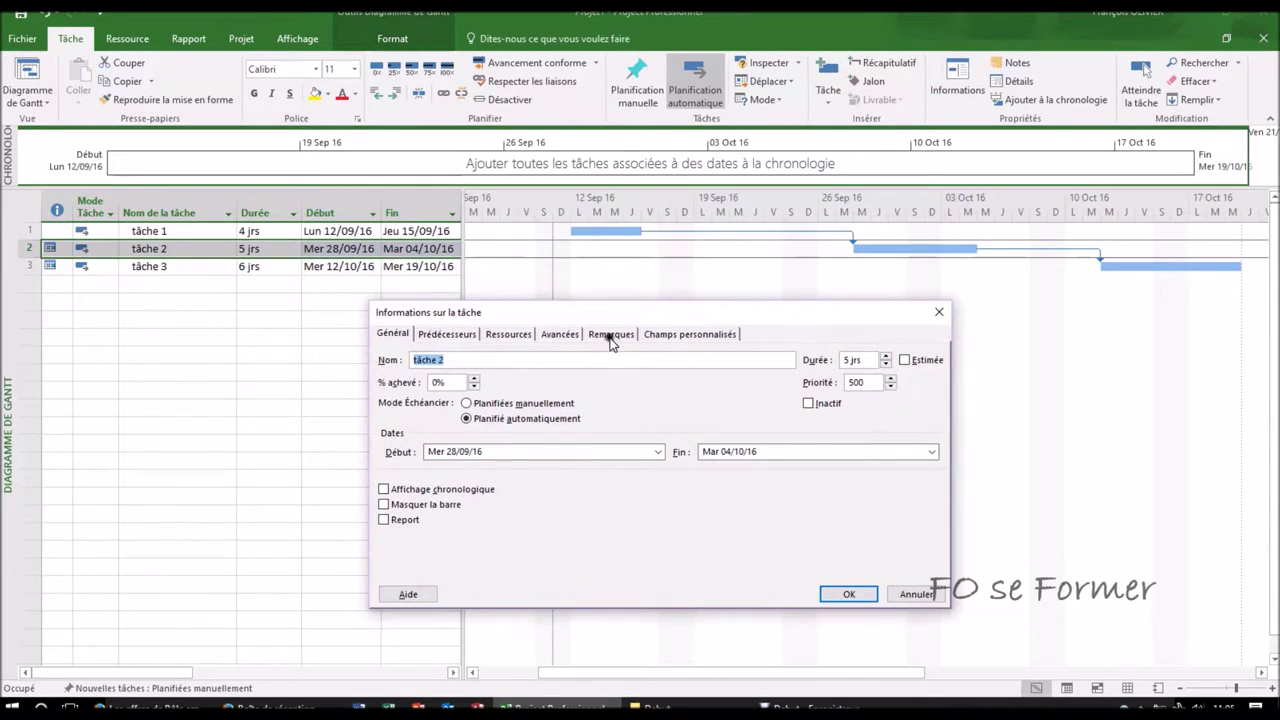
left_click(561, 334)
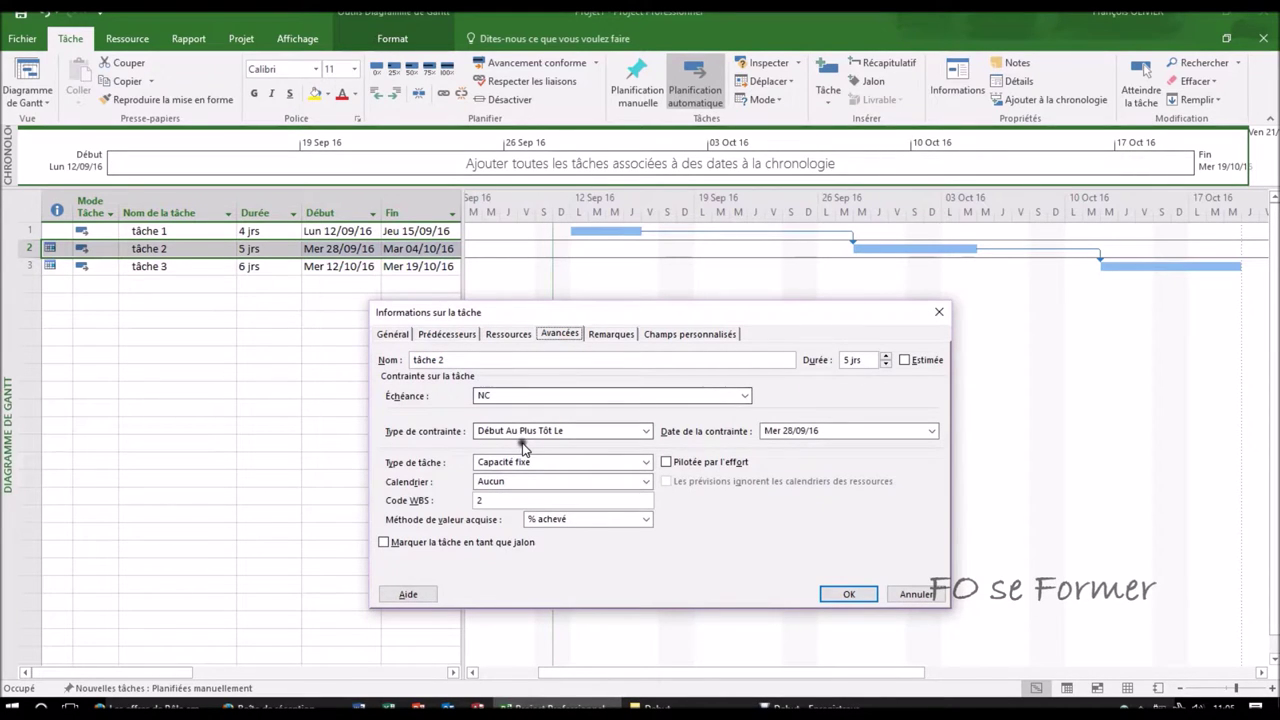
left_click(645, 431)
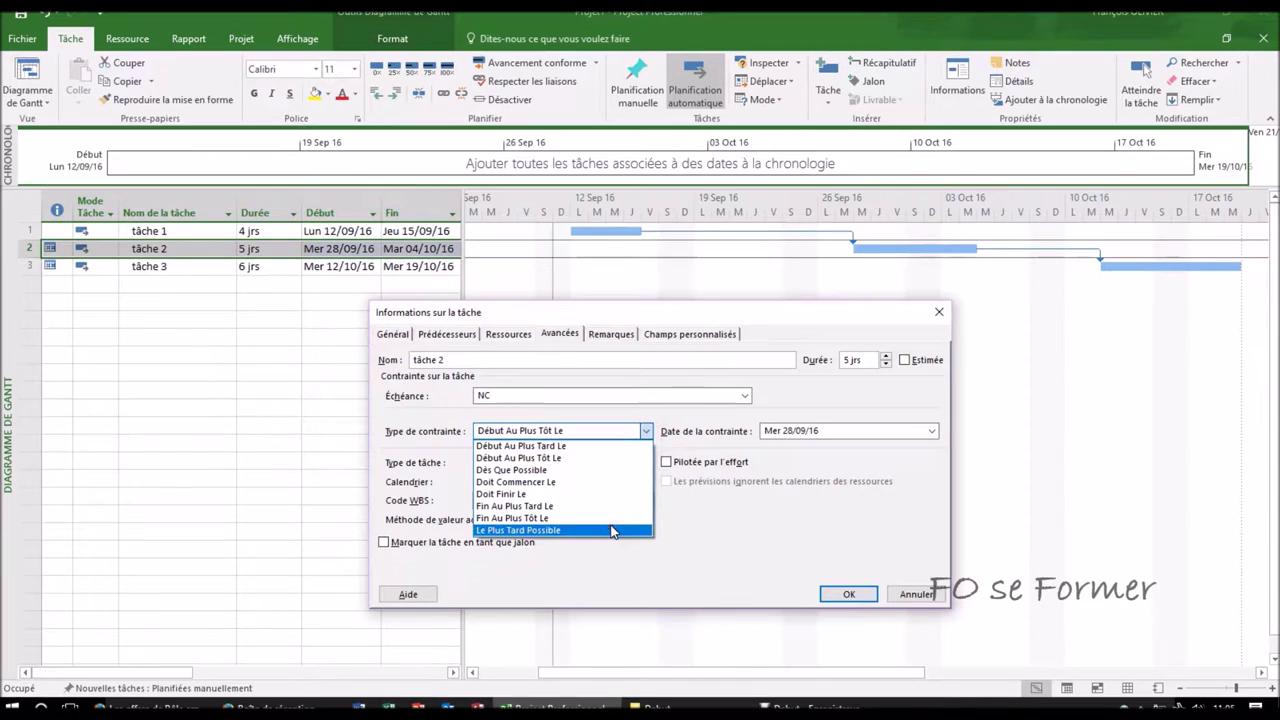
left_click(611, 518)
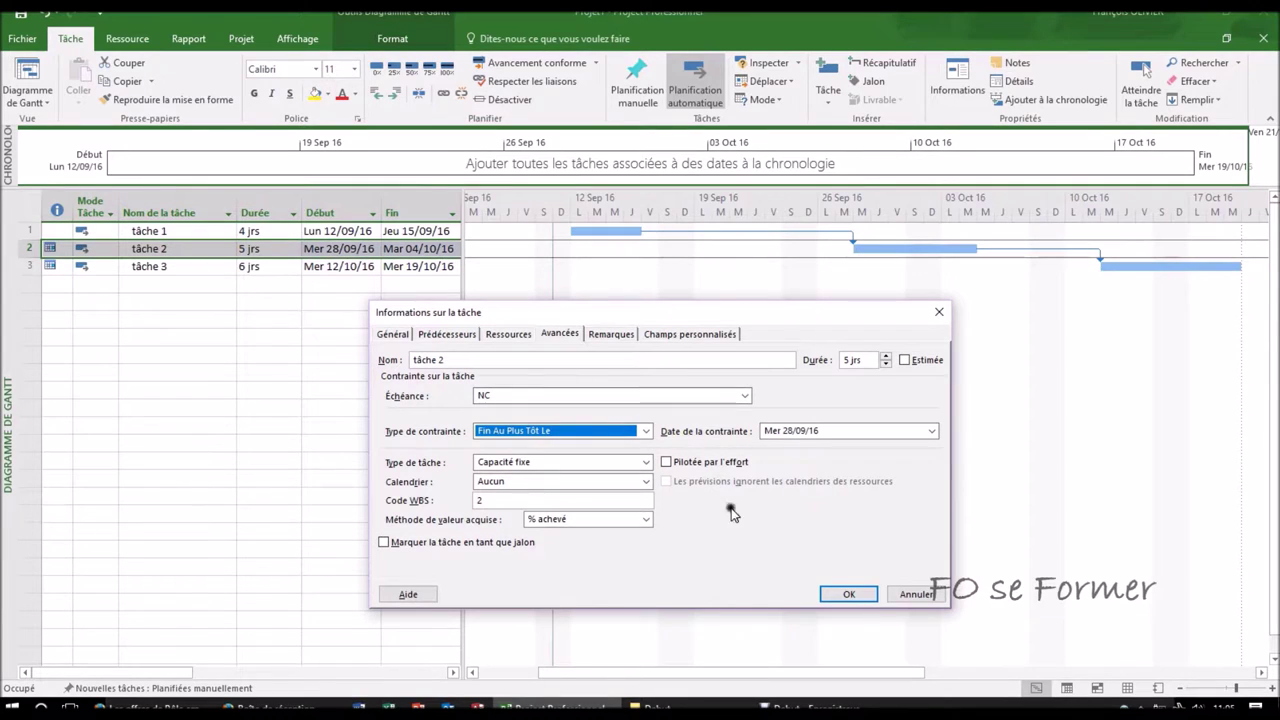
left_click(848, 594)
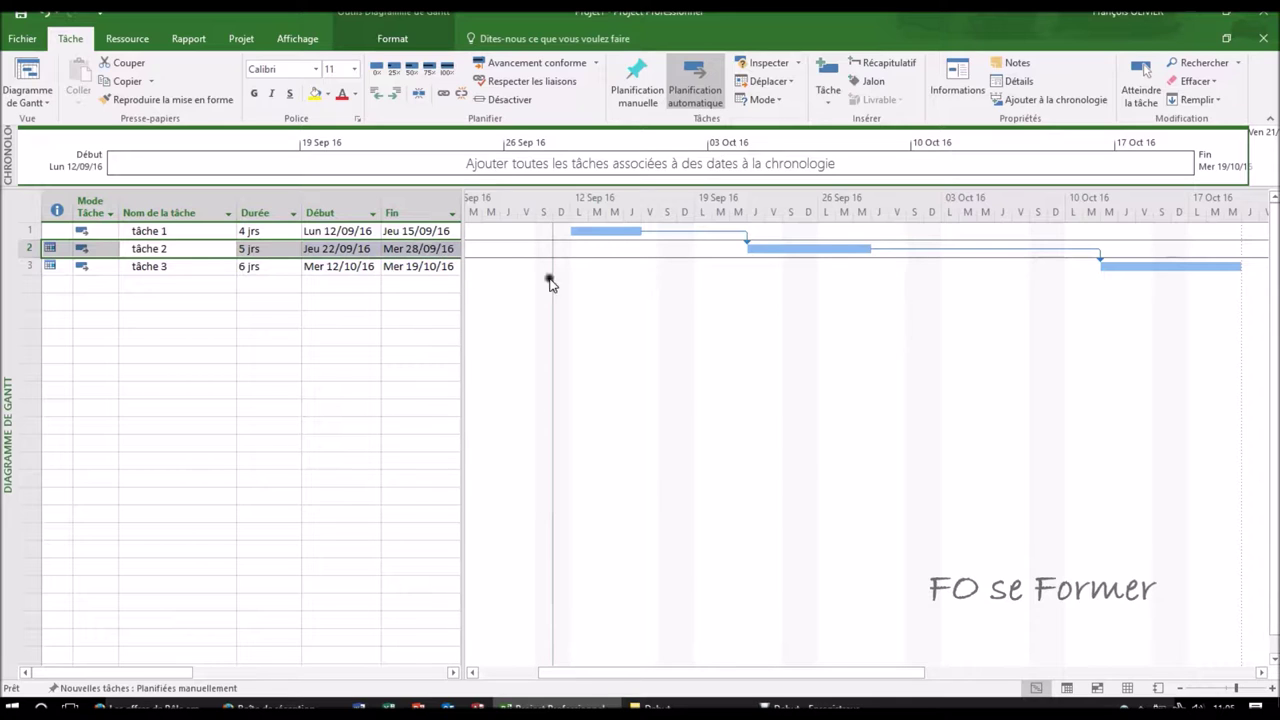
Check the rescheduled bar of tâche 2 and the constraint indicator in its row.
left_click(774, 278)
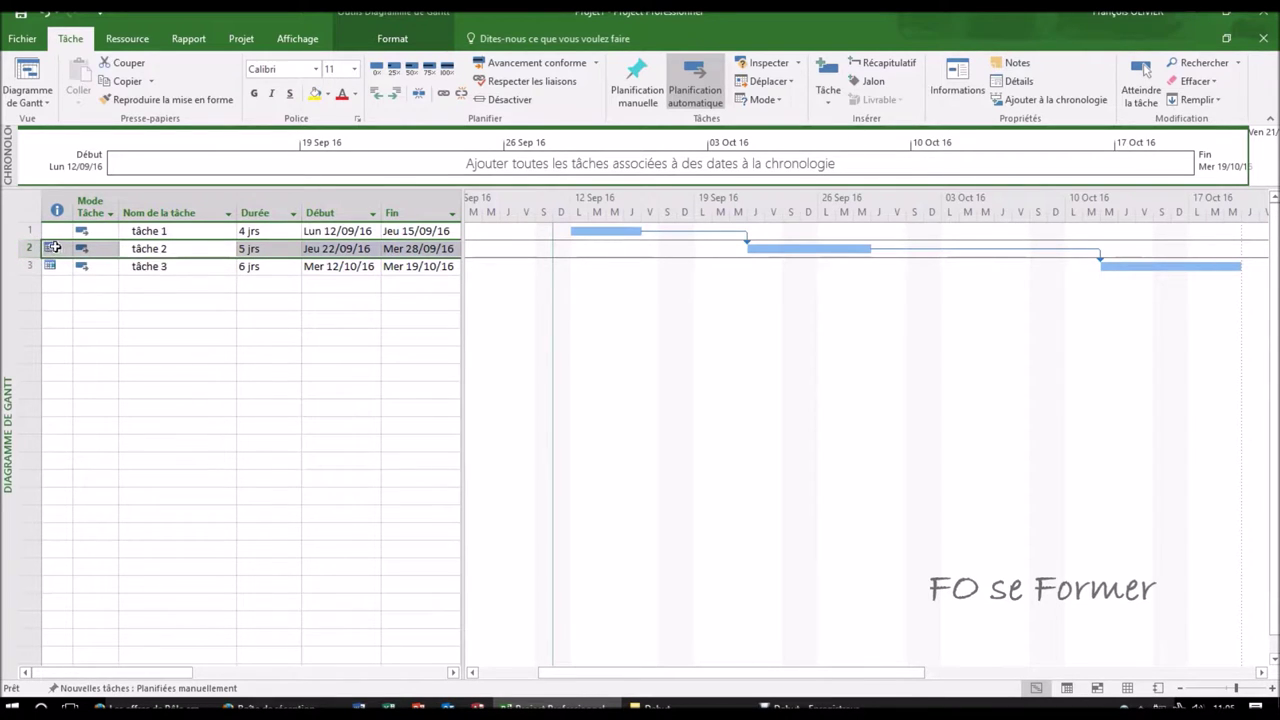
mouse_move(52, 244)
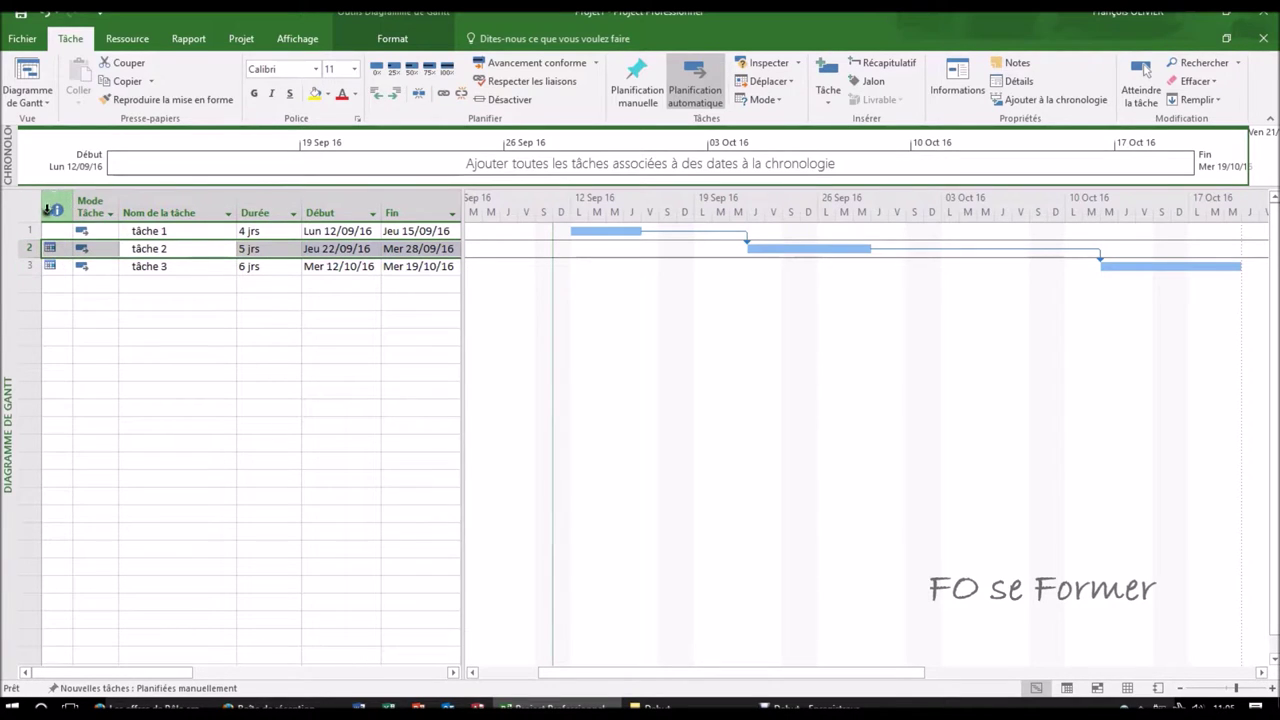
mouse_move(51, 208)
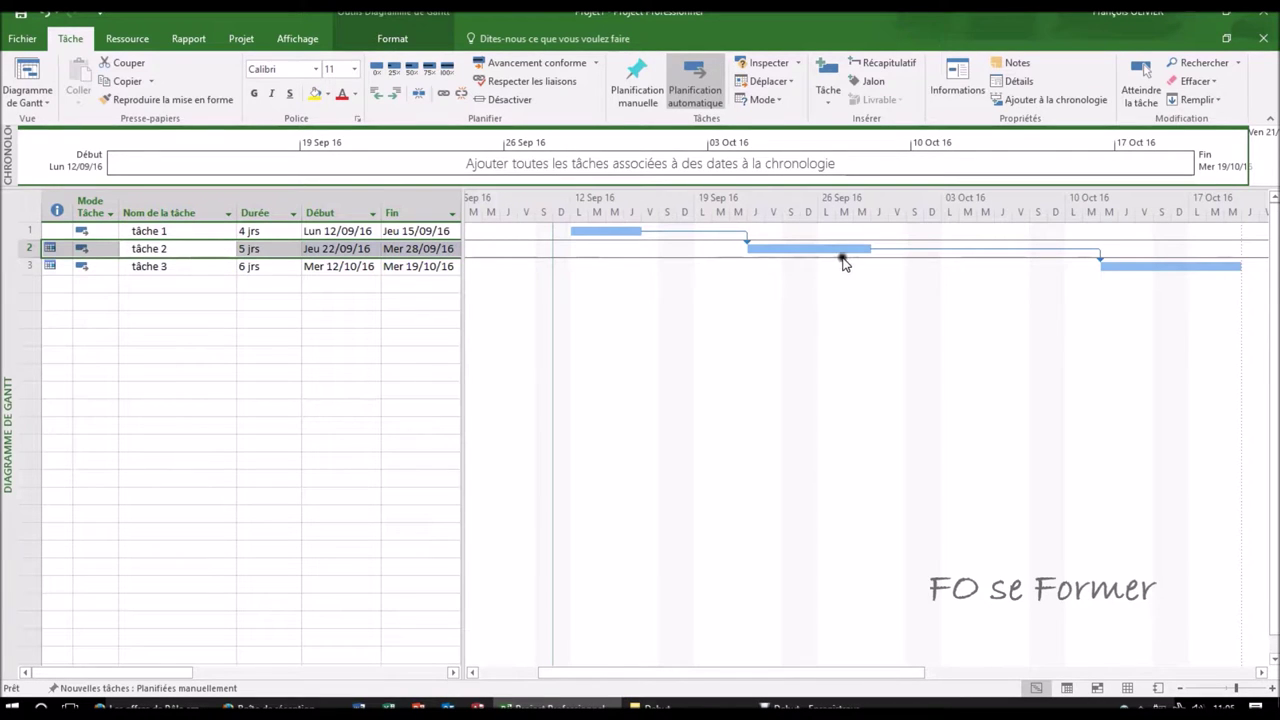
Set the constraint type of tâche 2 to Fin Au Plus Tard Le in its task information.
left_click(955, 92)
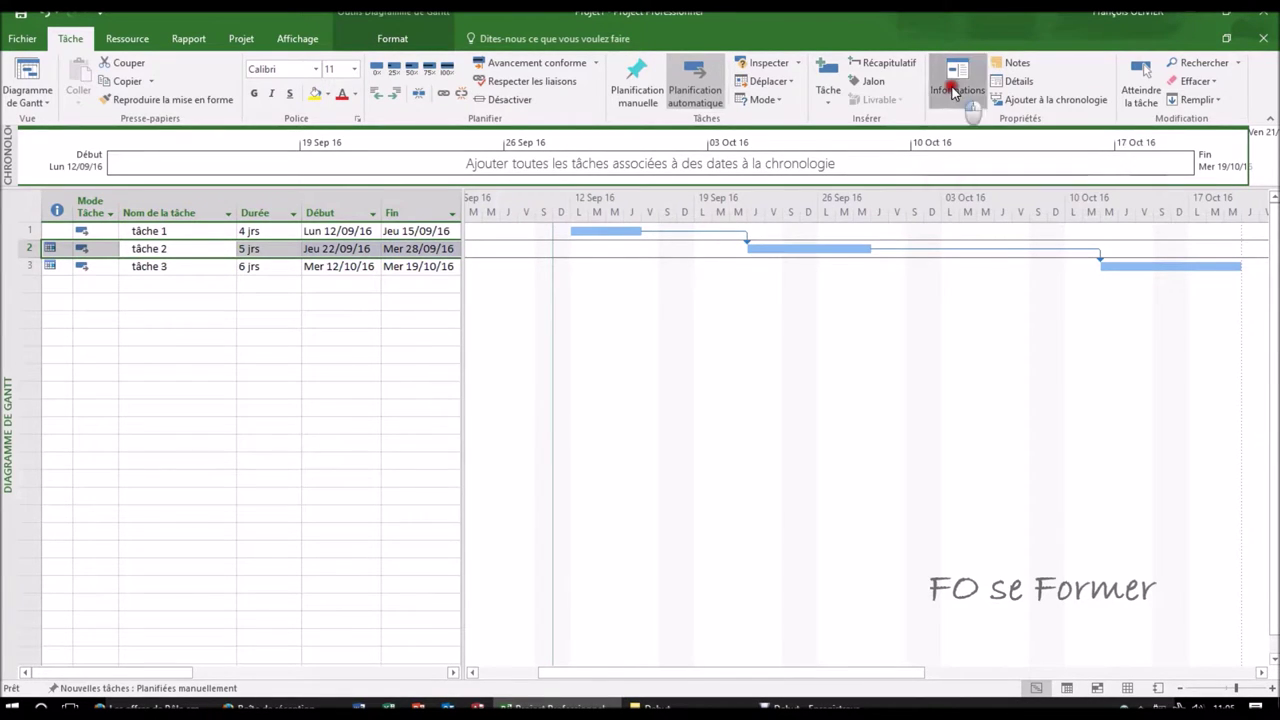
left_click_drag(786, 204, 825, 303)
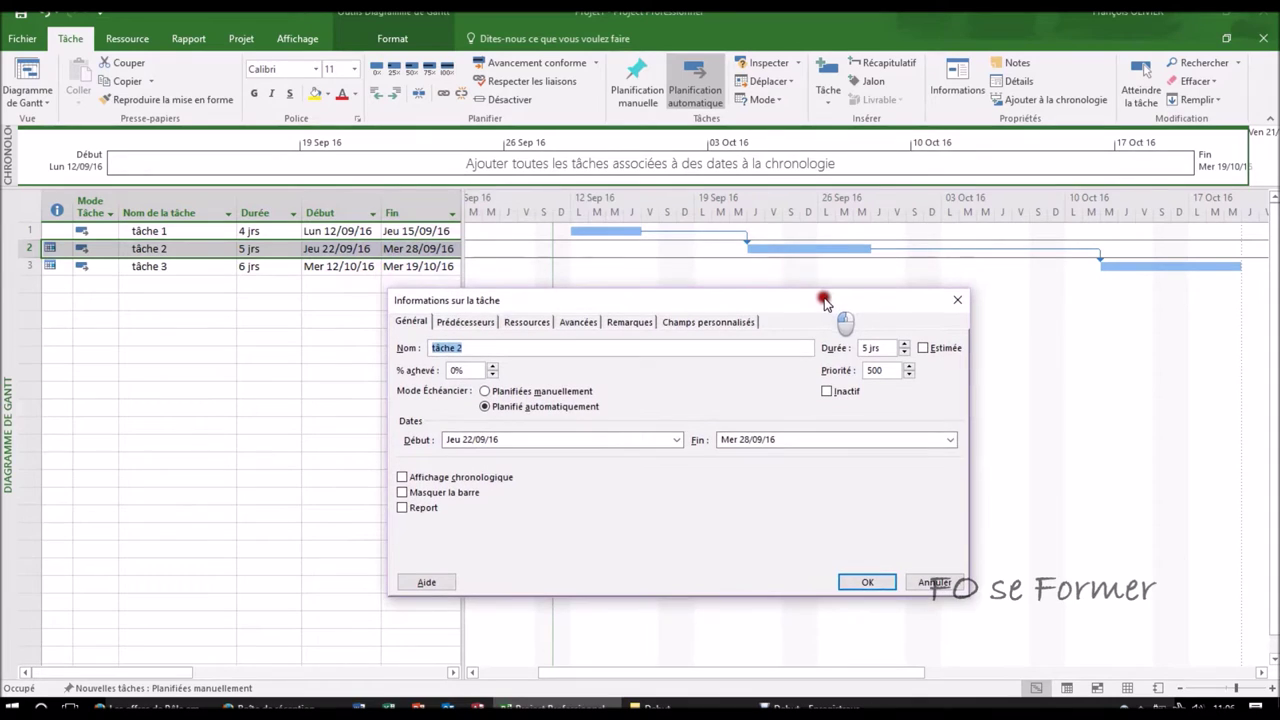
left_click(585, 322)
left_click(663, 419)
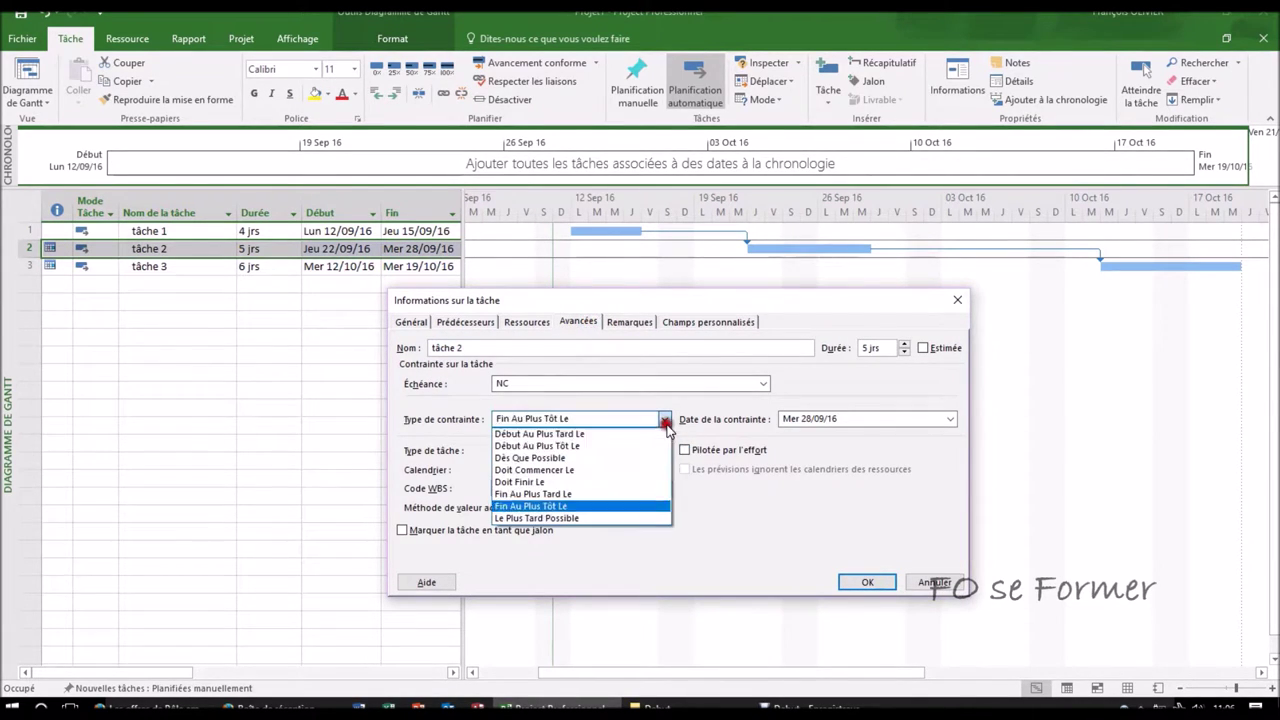
left_click(628, 497)
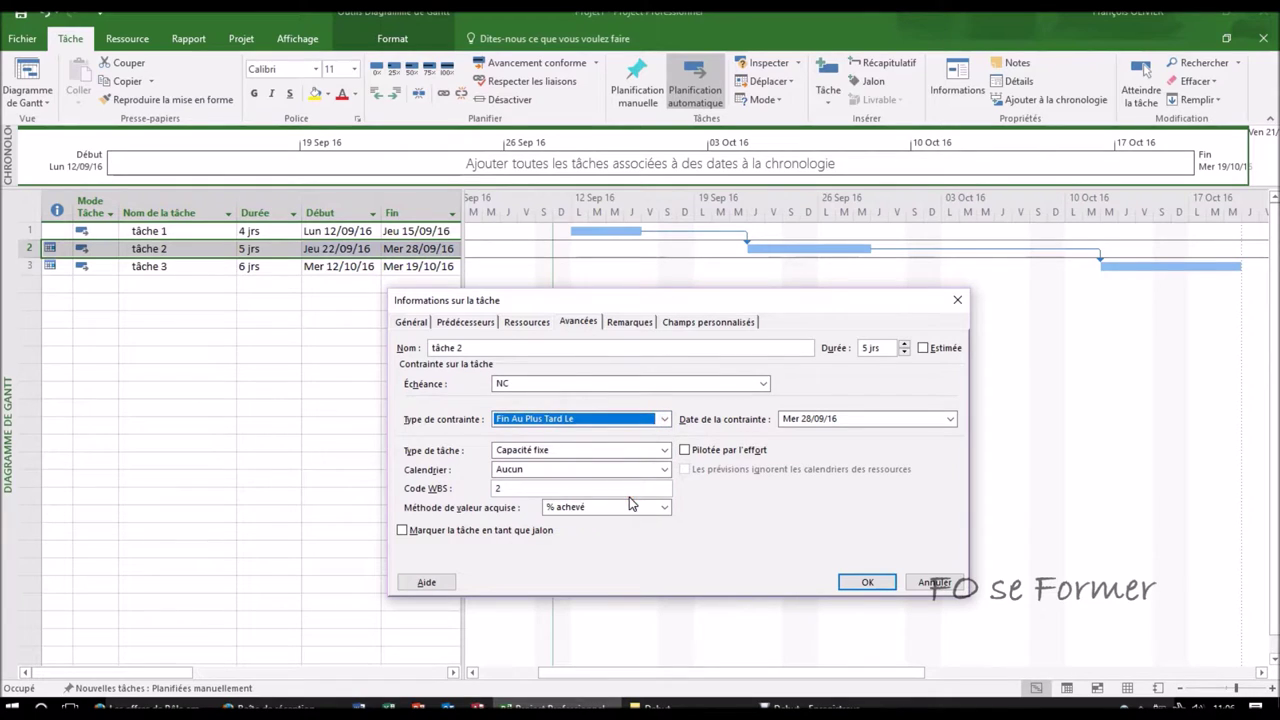
Set the constraint date of tâche 2 to Mer 05/10/16 and apply the task information.
left_click(965, 421)
left_click(950, 419)
left_click(947, 437)
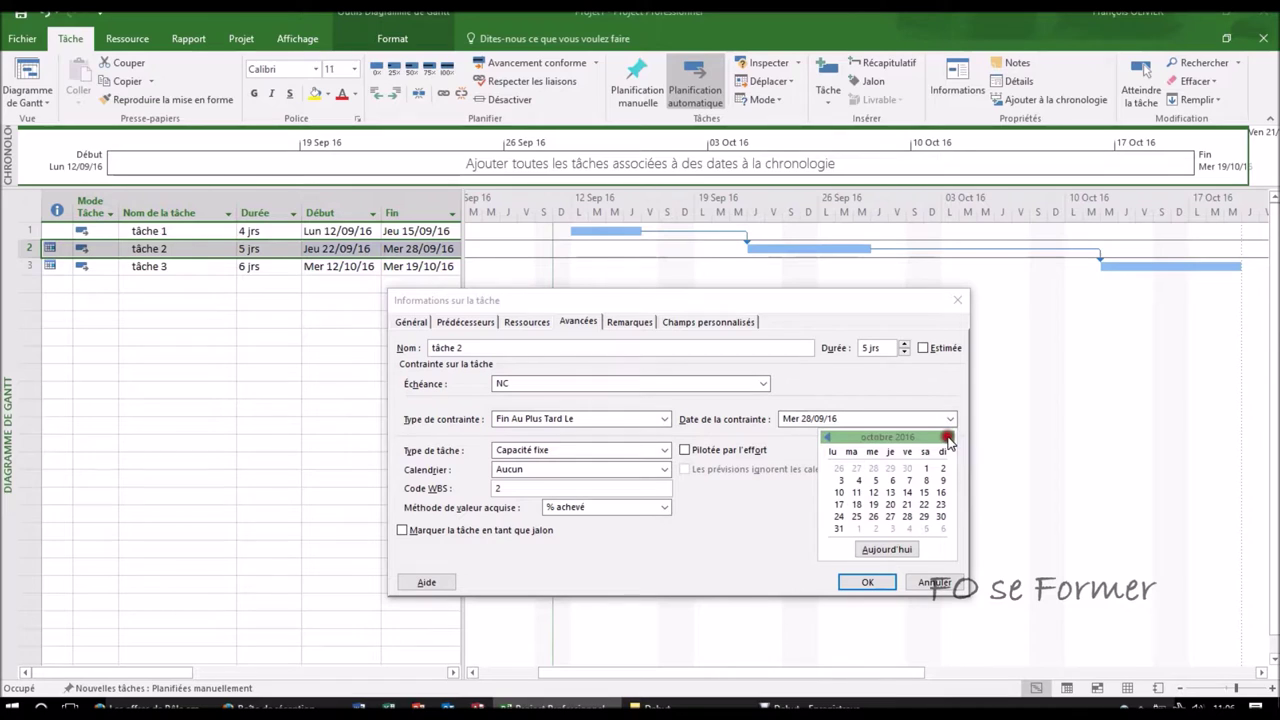
left_click(875, 481)
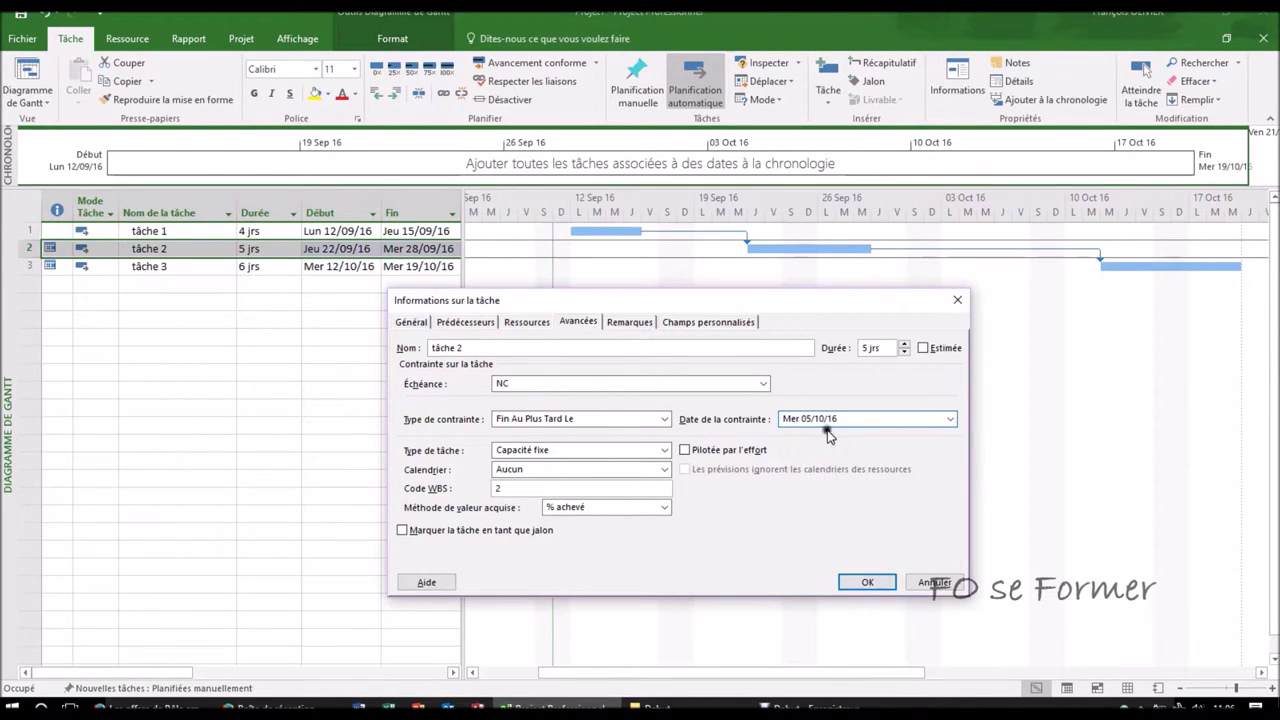
left_click(864, 583)
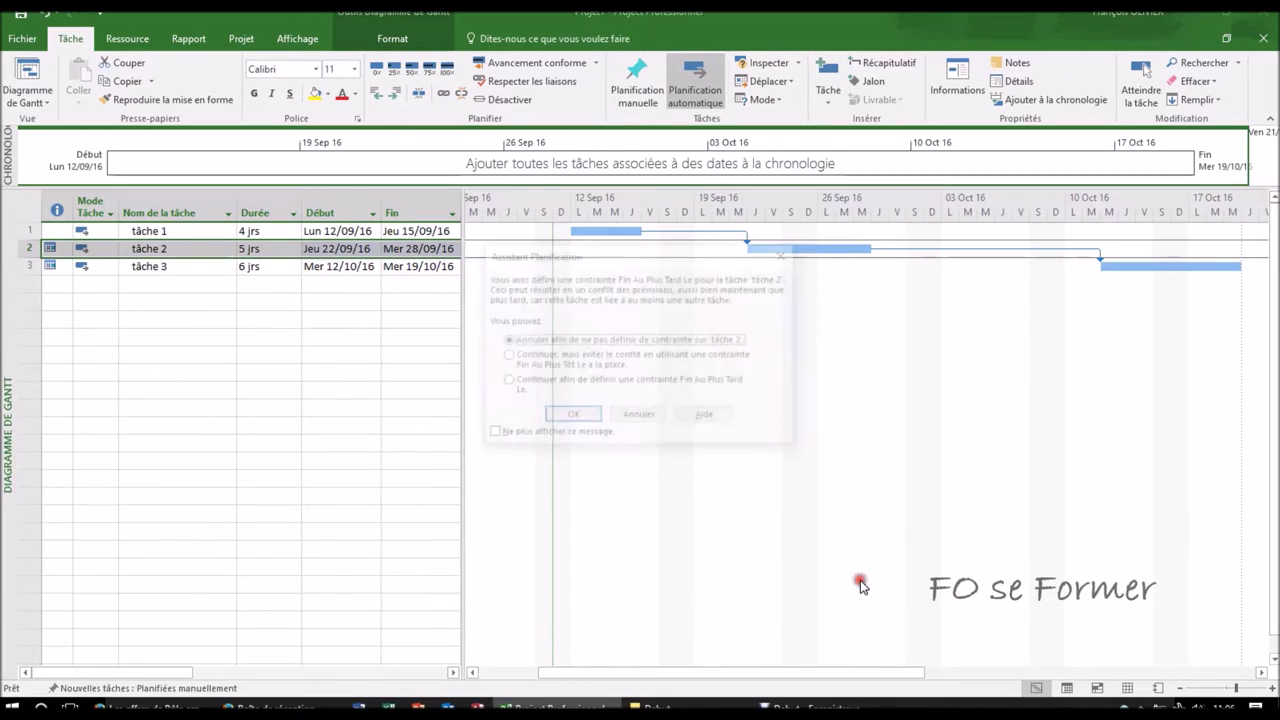
Choose to continue and define the Fin Au Plus Tard Le constraint on tâche 2 despite the possible scheduling conflict.
left_click(660, 263)
left_click_drag(660, 263, 678, 327)
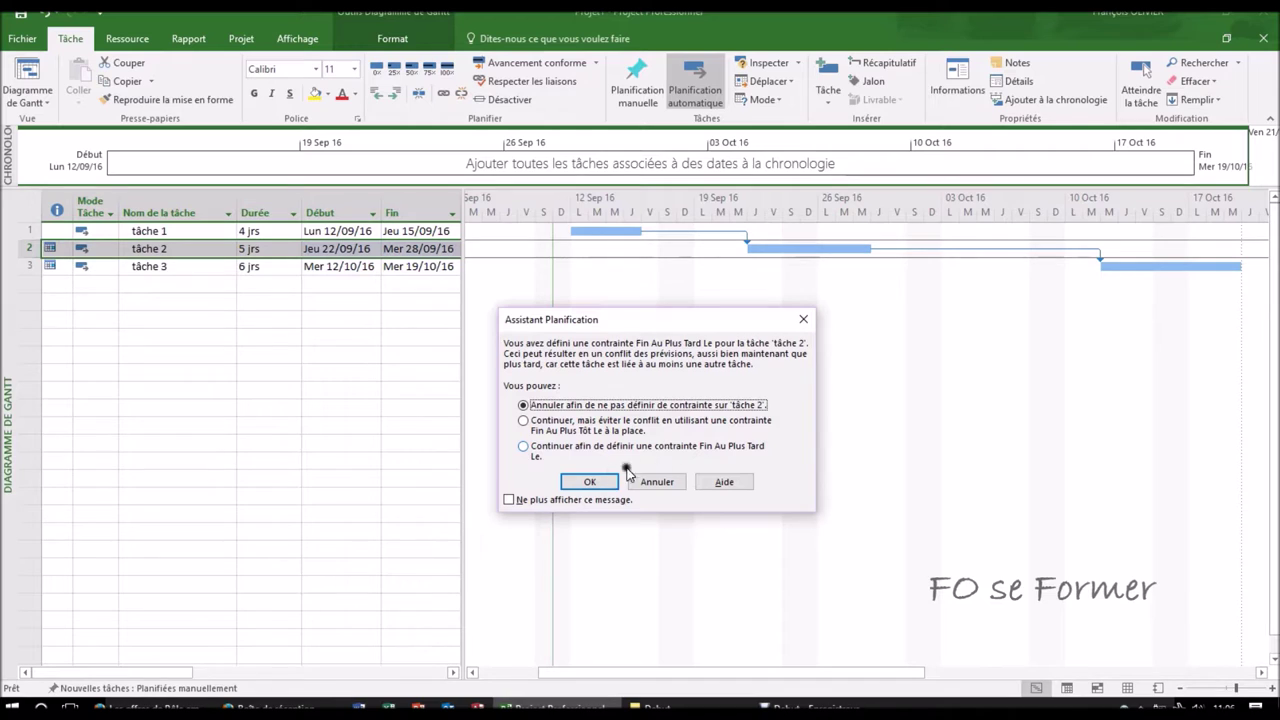
left_click(522, 448)
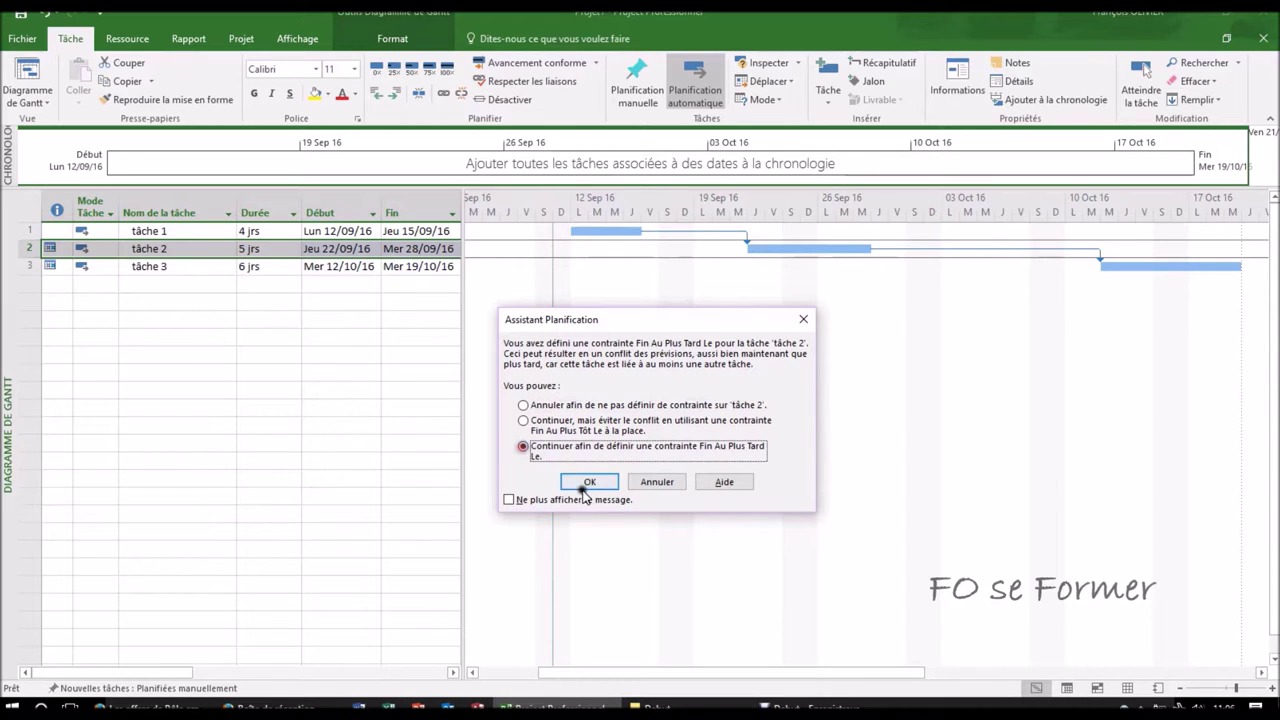
left_click(590, 483)
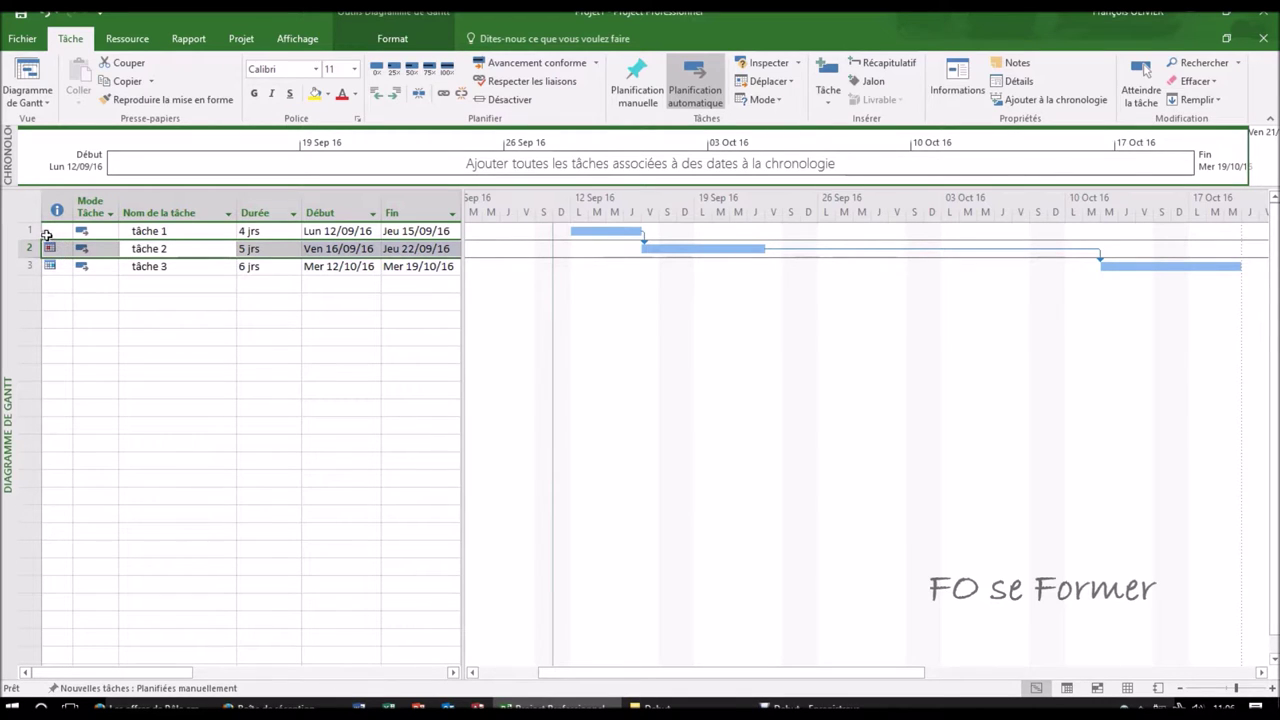
Move tâche 1's bar in the Gantt chart to start on Lun 19/09/16, and again to start on Lun 26/09/16.
mouse_move(56, 242)
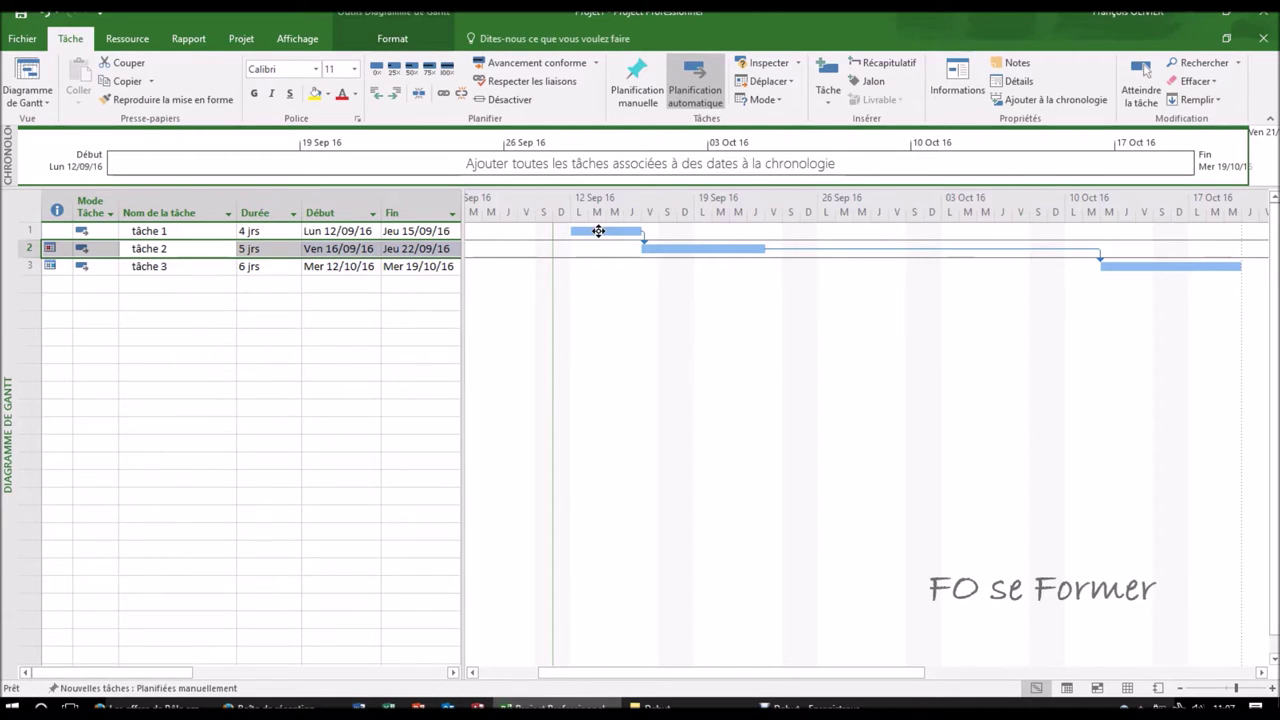
left_click_drag(598, 231, 722, 232)
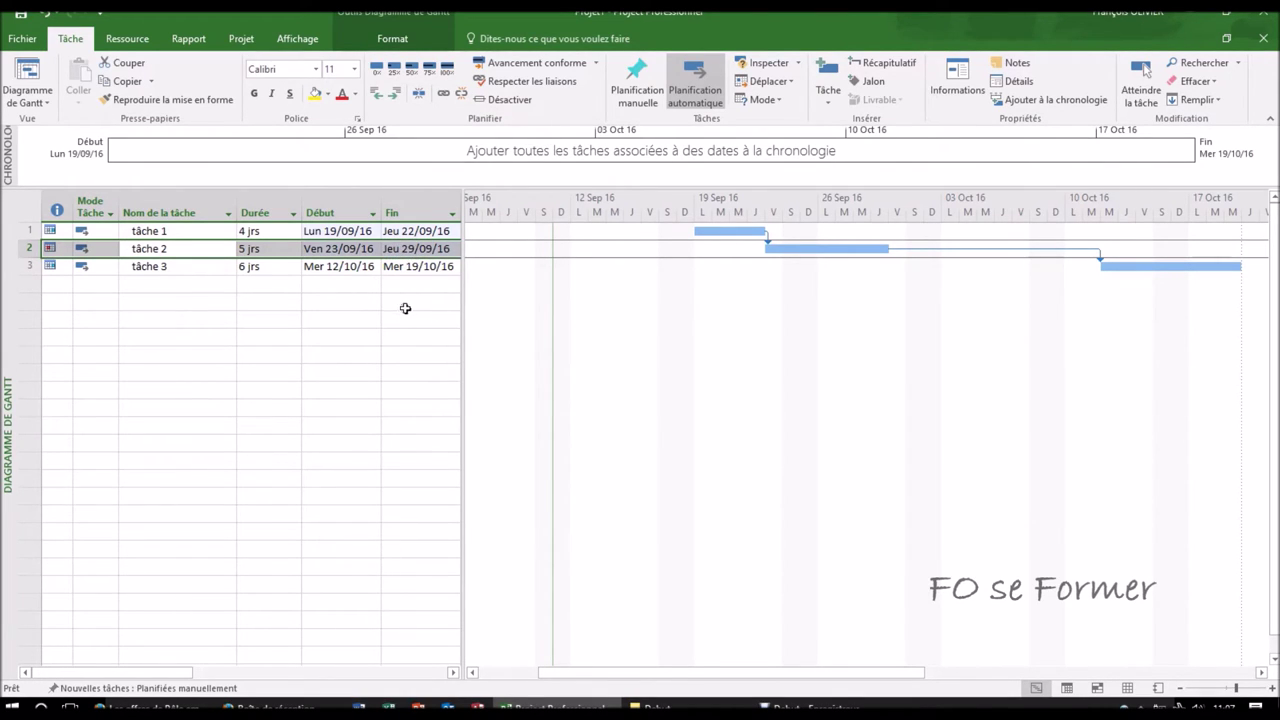
left_click_drag(737, 229, 859, 219)
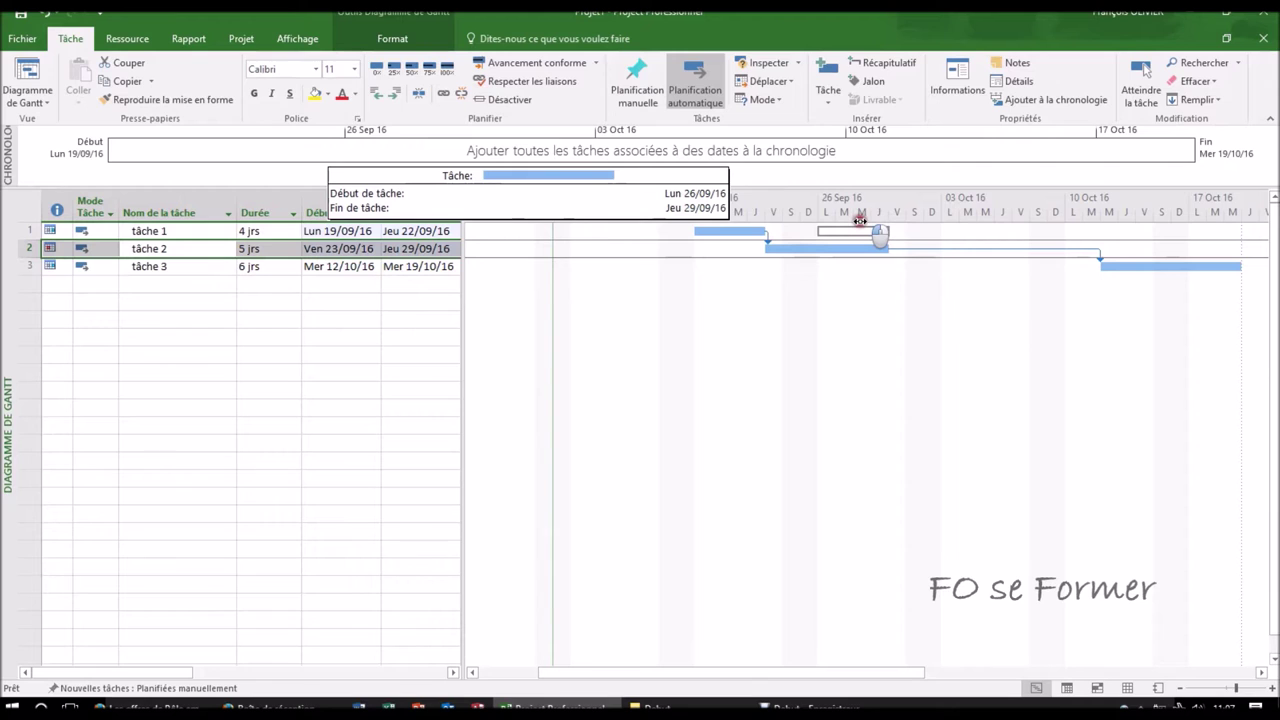
left_click_drag(859, 219, 859, 219)
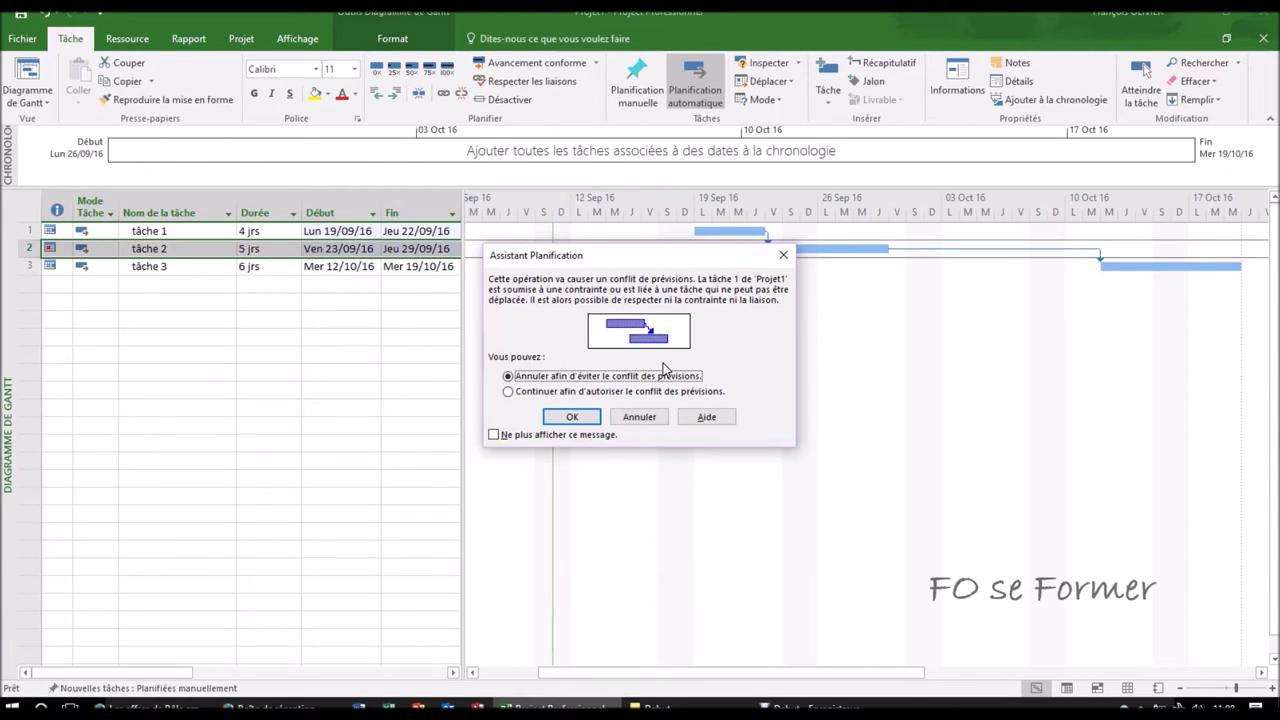
Continue with the move of tâche 1 by authorising the scheduling conflict, and examine its link to tâche 2.
left_click(606, 397)
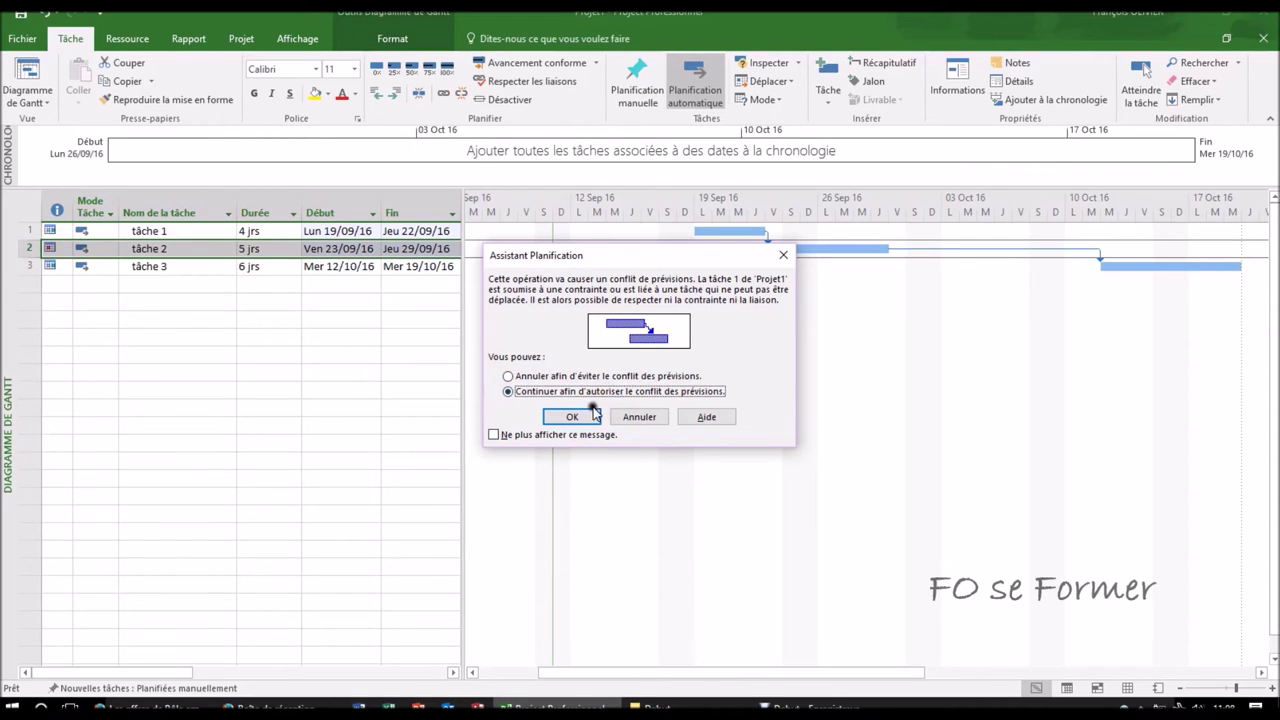
left_click(582, 418)
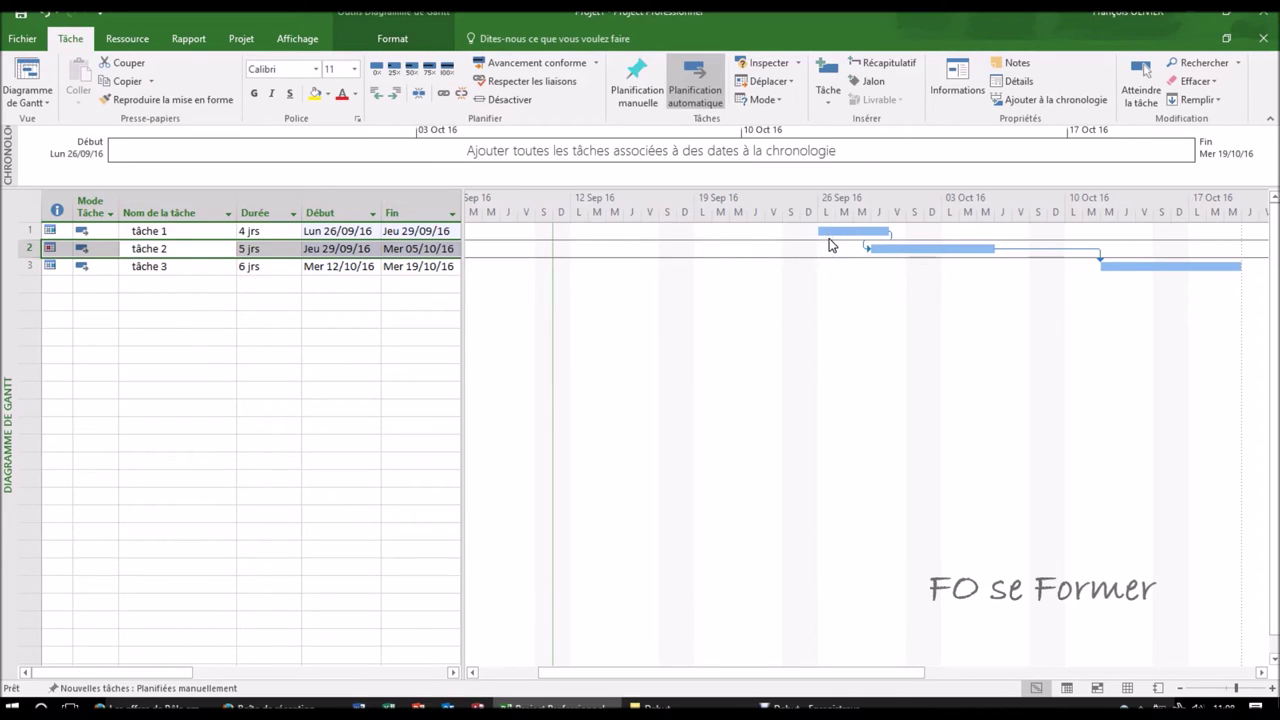
left_click(869, 244)
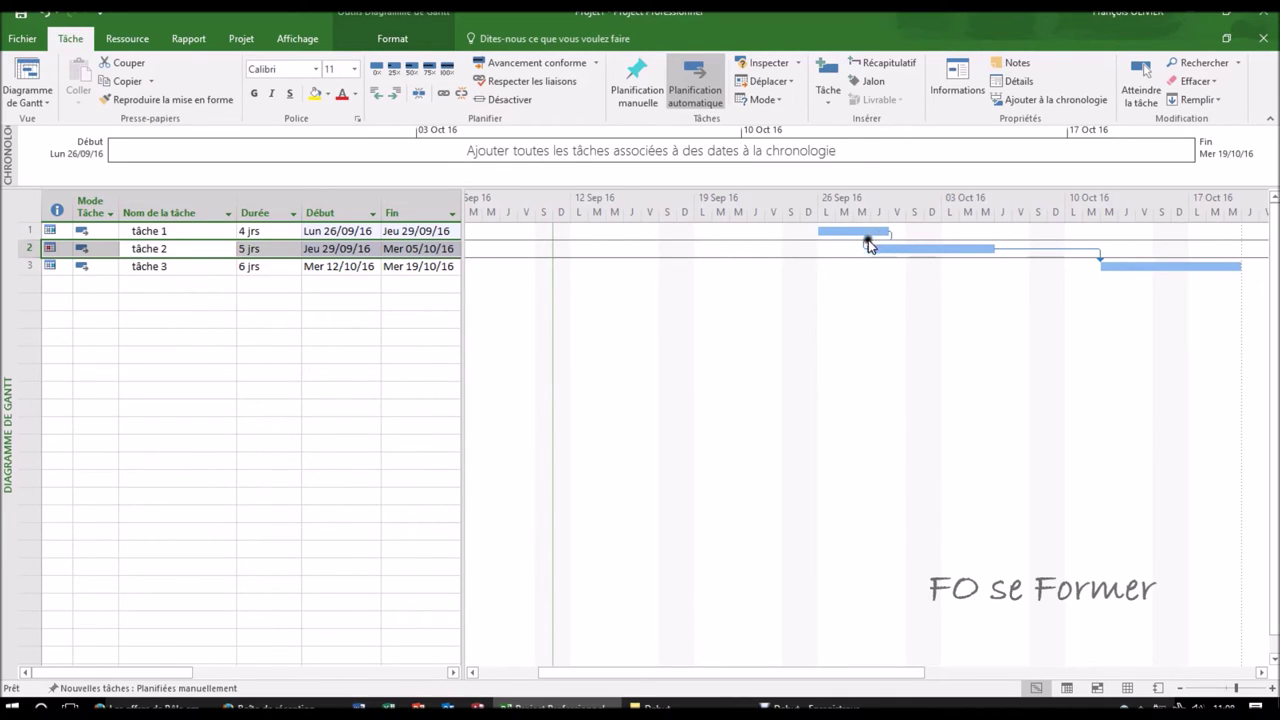